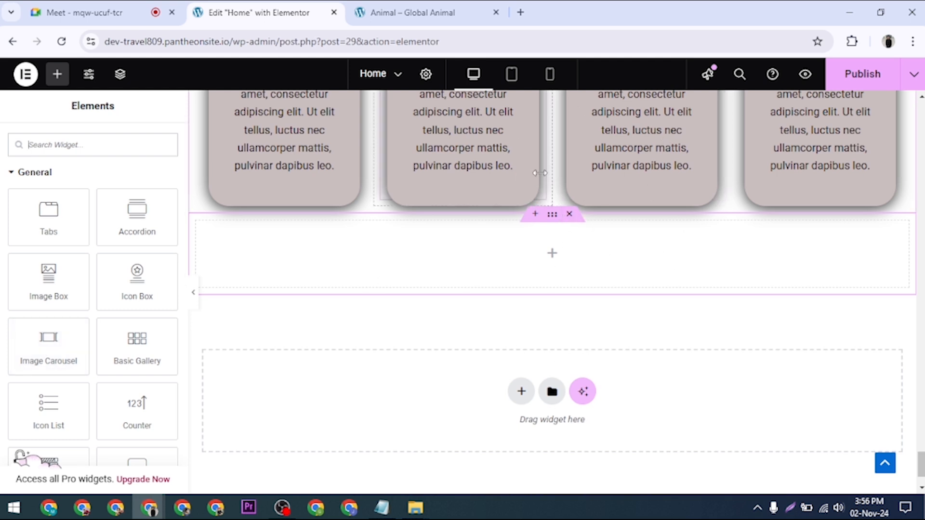
# Unlink the margins of the empty container below the four cards and set its top margin to 50 px.
pyautogui.click(552, 215)
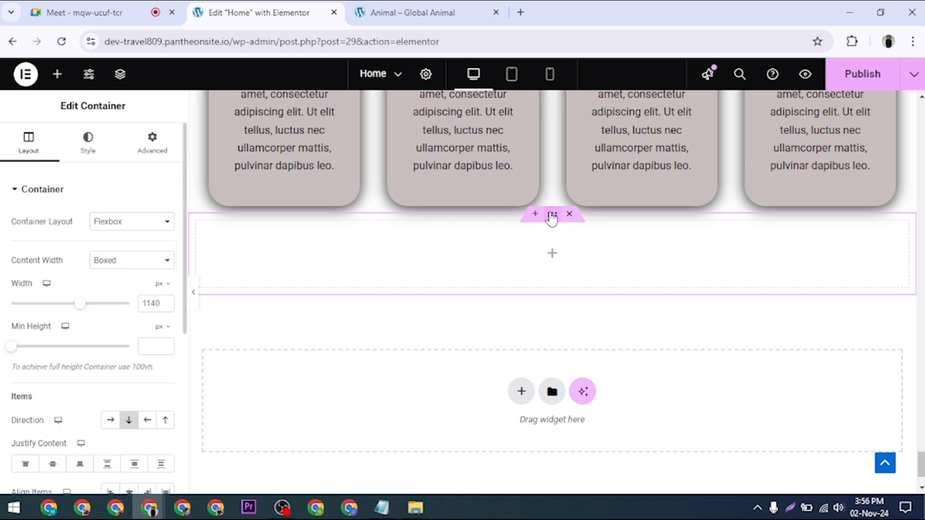
pyautogui.click(147, 149)
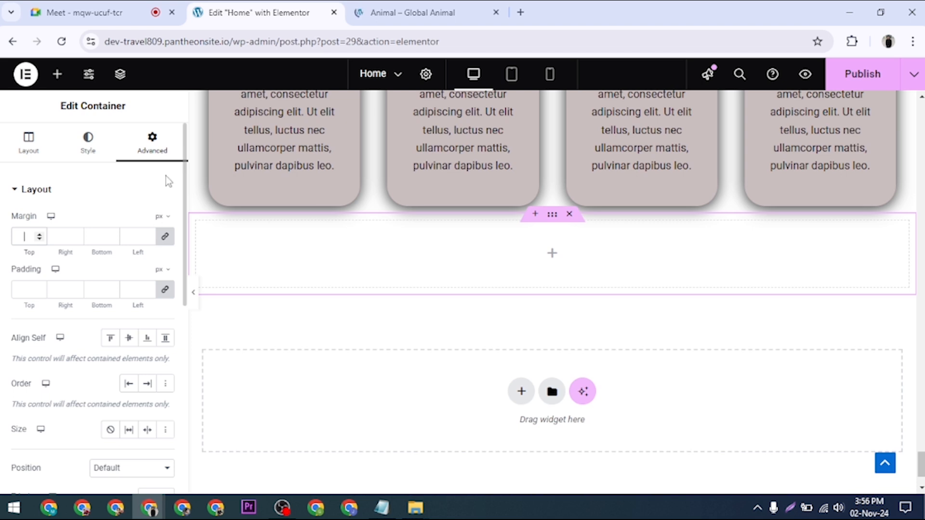
pyautogui.click(165, 236)
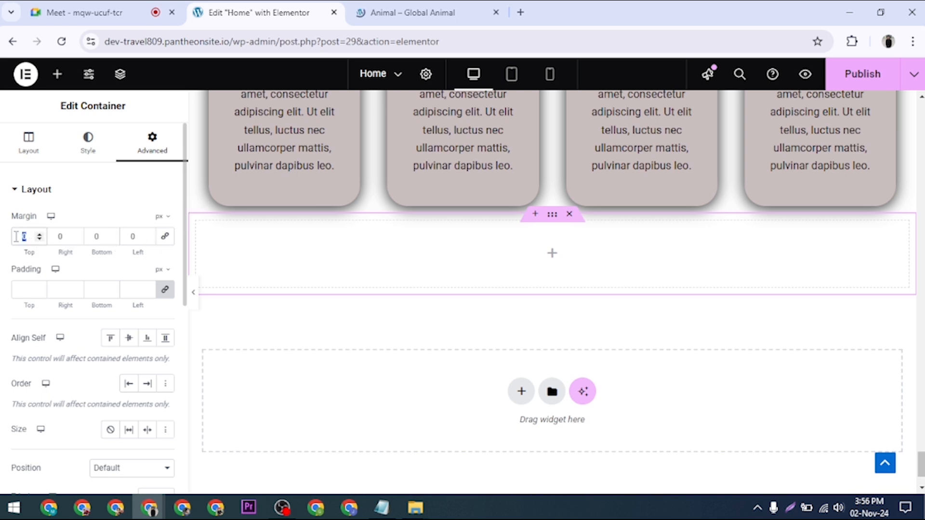
pyautogui.write('30')
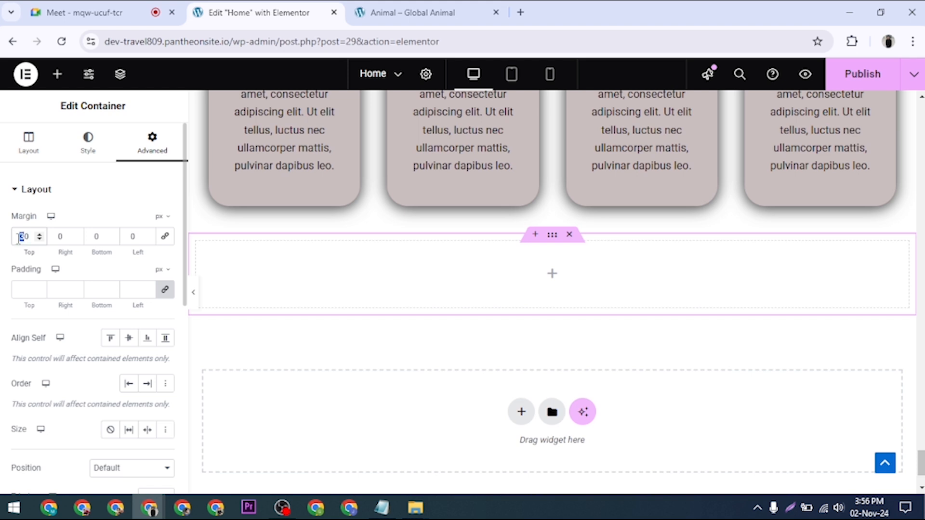
pyautogui.write('5')
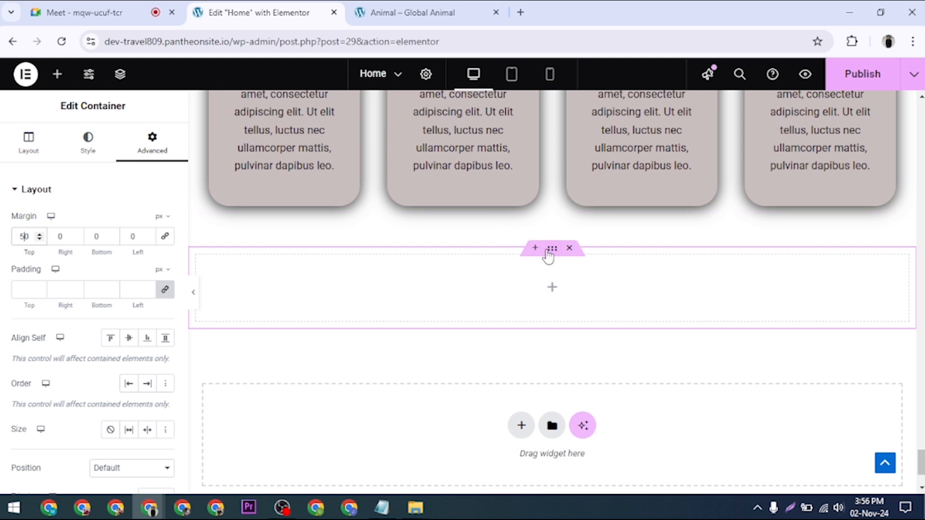
# Add an Image Carousel widget to the empty container below the cards.
pyautogui.click(553, 289)
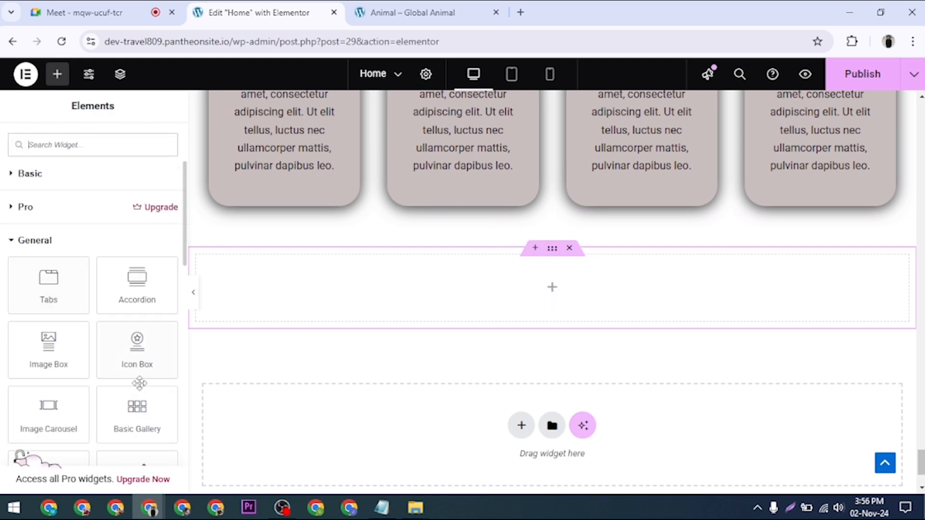
pyautogui.moveTo(59, 422); pyautogui.dragTo(572, 287)
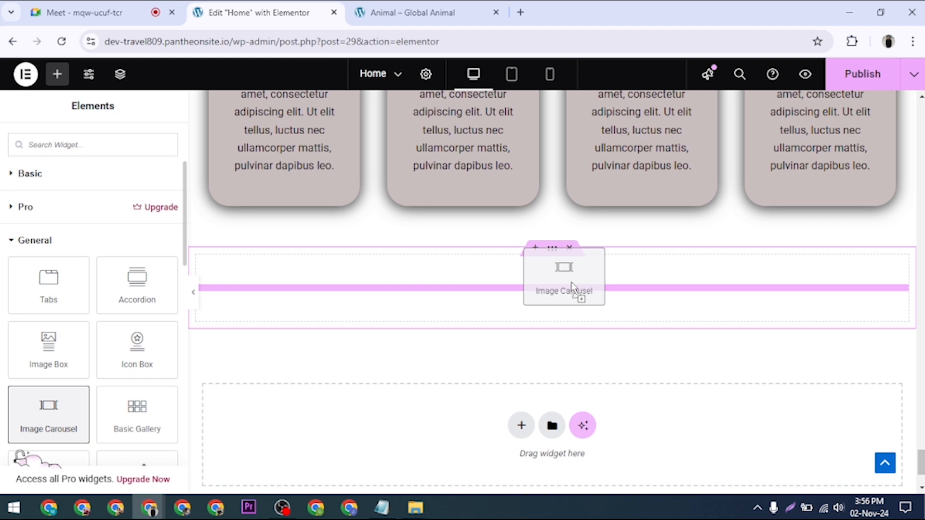
pyautogui.moveTo(571, 283); pyautogui.dragTo(572, 283)
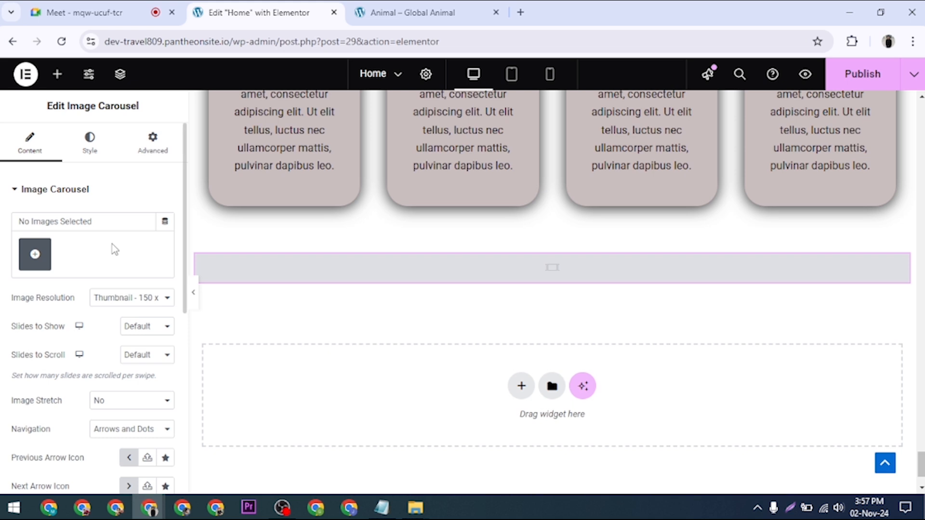
pyautogui.click(55, 190)
pyautogui.moveTo(557, 273)
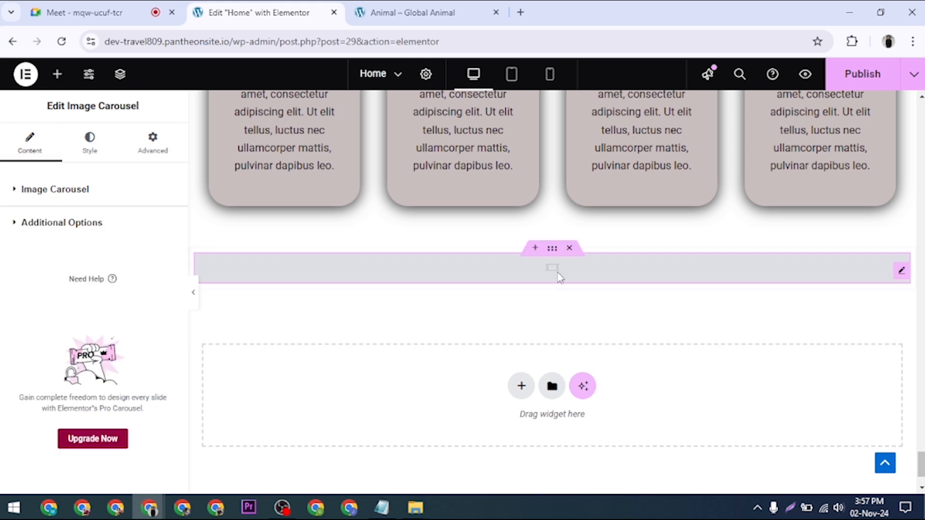
pyautogui.click(48, 192)
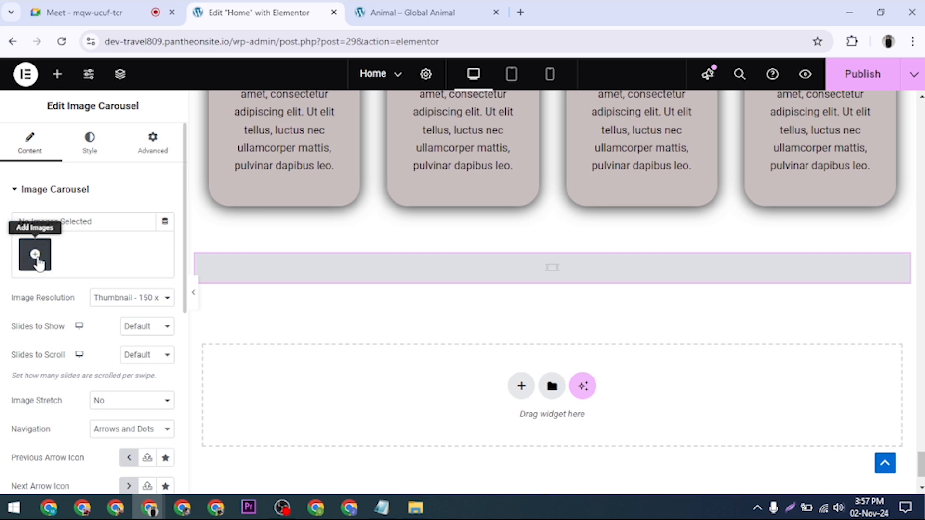
# Upload Tech IT Banner.jpg, Tech IT Logo1 Fb Page.png, Tech IT Logo2.png, Tech IT Profiles.jpg and tech-it-logo.png and insert them as the carousel's gallery.
pyautogui.click(37, 255)
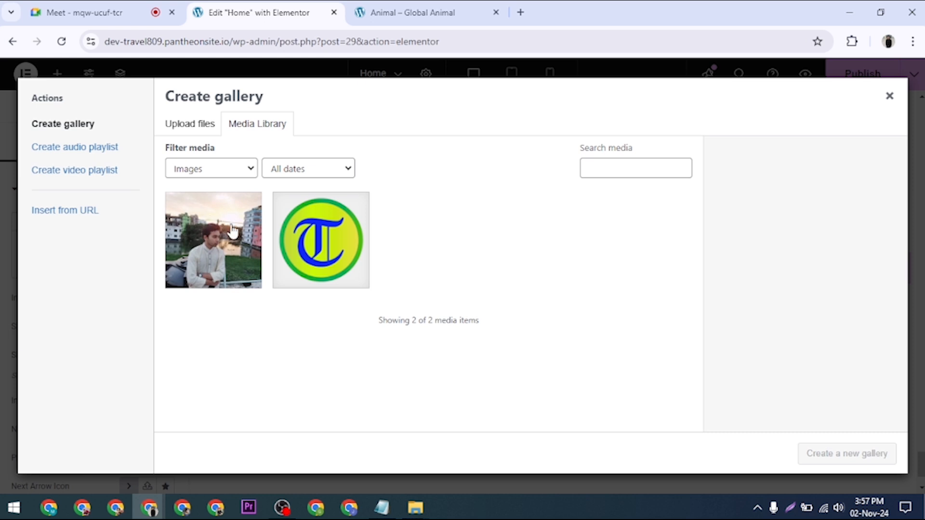
pyautogui.click(186, 126)
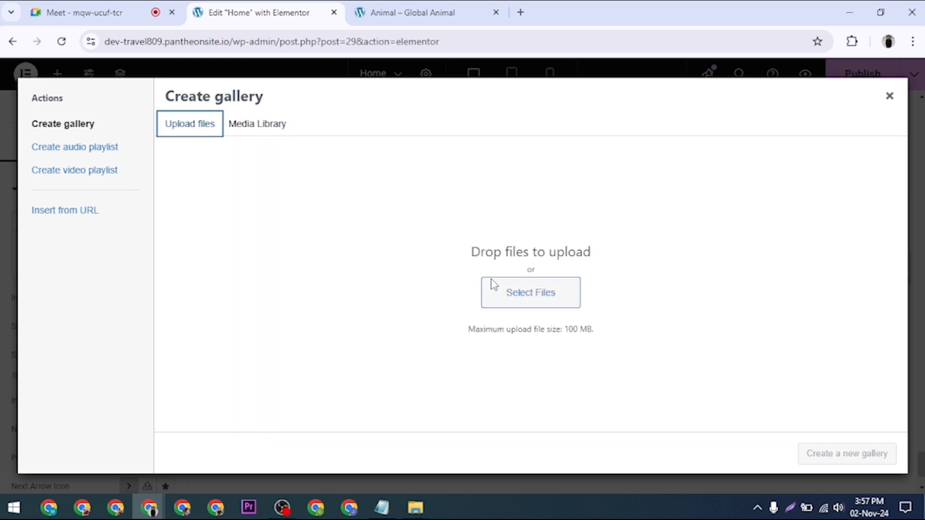
pyautogui.click(527, 295)
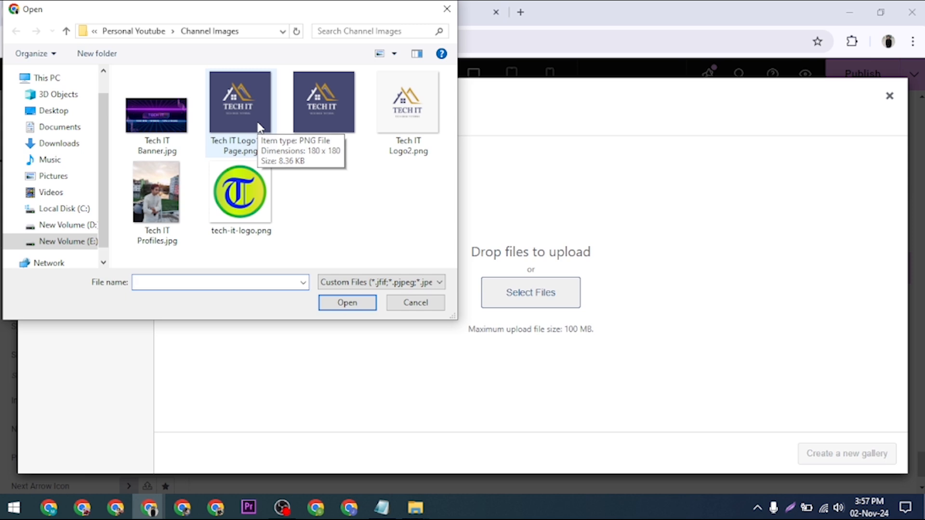
pyautogui.click(246, 111)
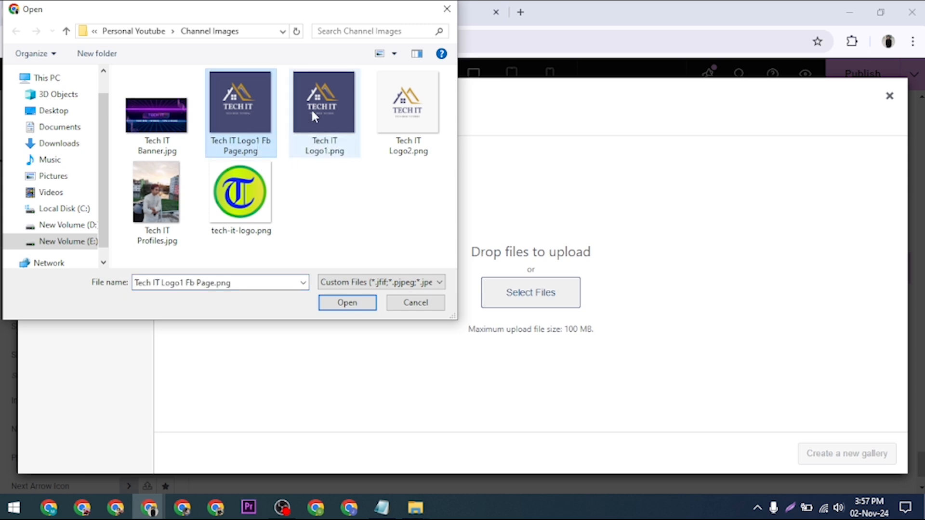
pyautogui.keyDown('ctrl'); pyautogui.click(380, 116); pyautogui.keyUp('ctrl')
pyautogui.keyDown('ctrl'); pyautogui.click(157, 193); pyautogui.keyUp('ctrl')
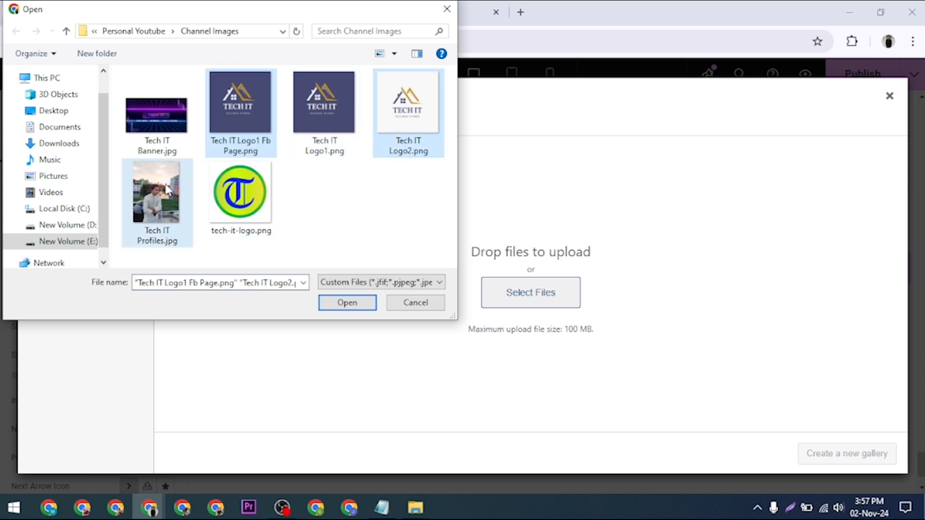
pyautogui.keyDown('ctrl'); pyautogui.click(250, 176); pyautogui.keyUp('ctrl')
pyautogui.keyDown('ctrl'); pyautogui.click(173, 140); pyautogui.keyUp('ctrl')
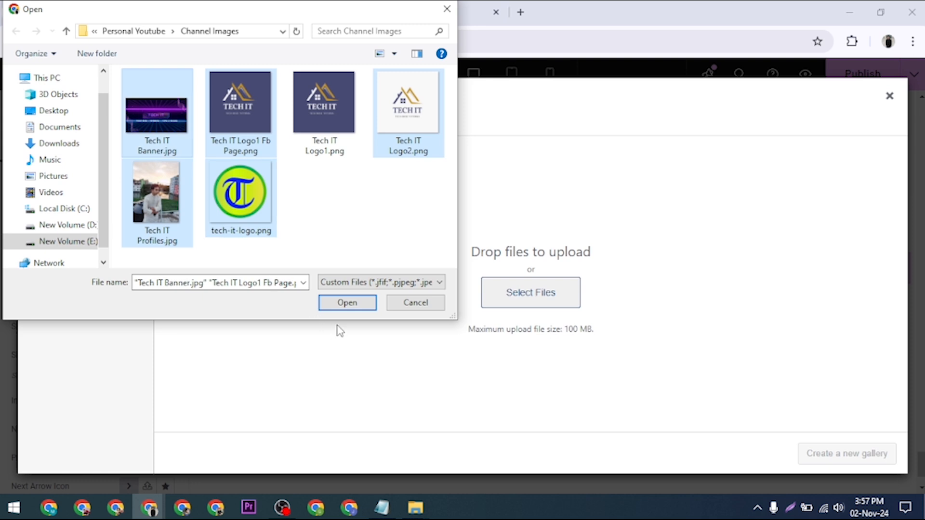
pyautogui.click(350, 303)
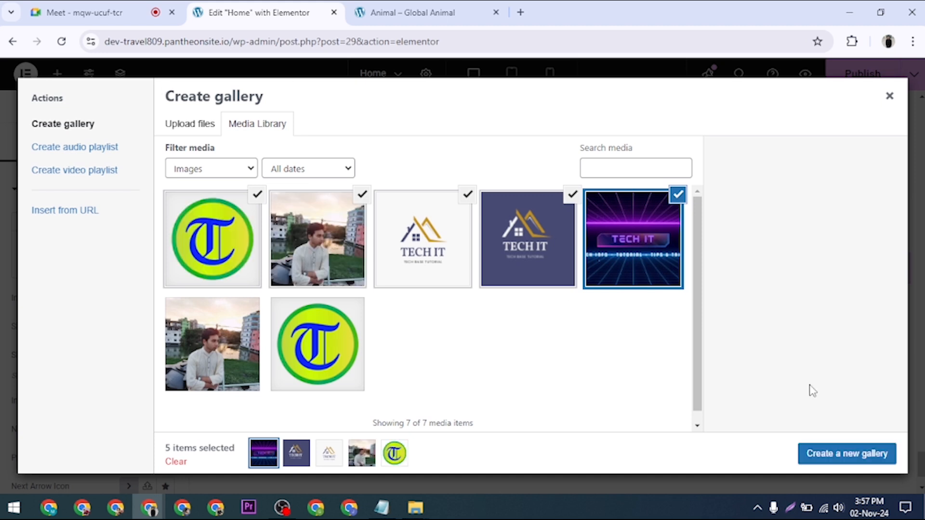
pyautogui.click(835, 457)
pyautogui.click(861, 454)
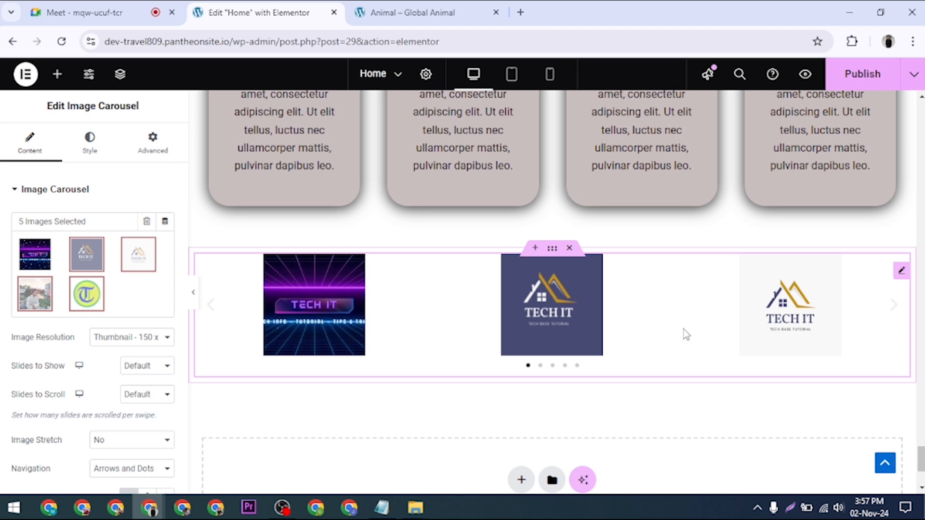
# Set the carousel's image resolution to Medium - 300 x 300.
pyautogui.click(76, 188)
pyautogui.click(62, 198)
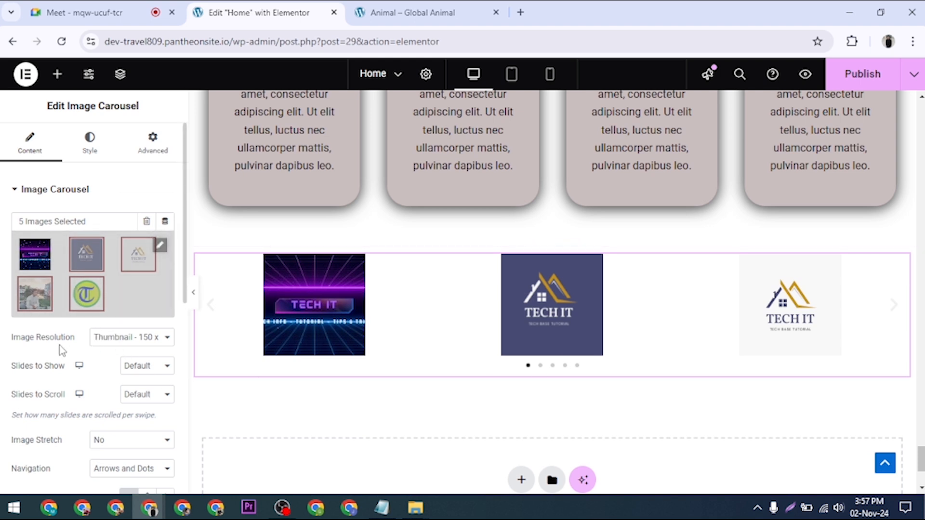
pyautogui.click(118, 338)
pyautogui.click(126, 371)
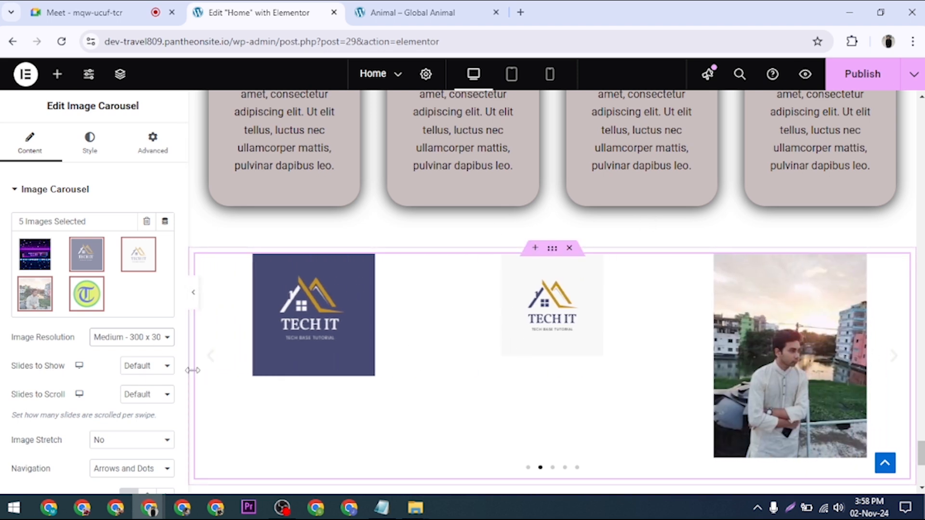
# Set the carousel to show 2 slides and change its image resolution to Full.
pyautogui.click(136, 367)
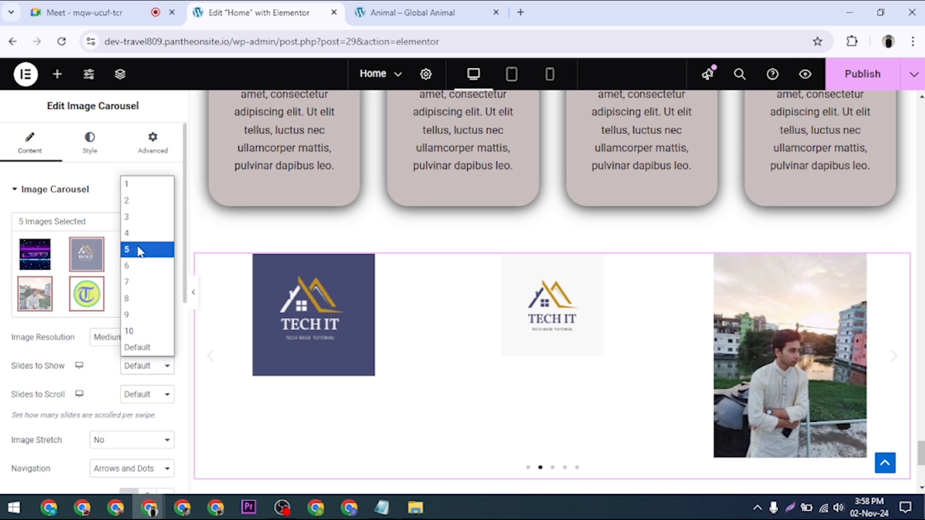
pyautogui.click(139, 208)
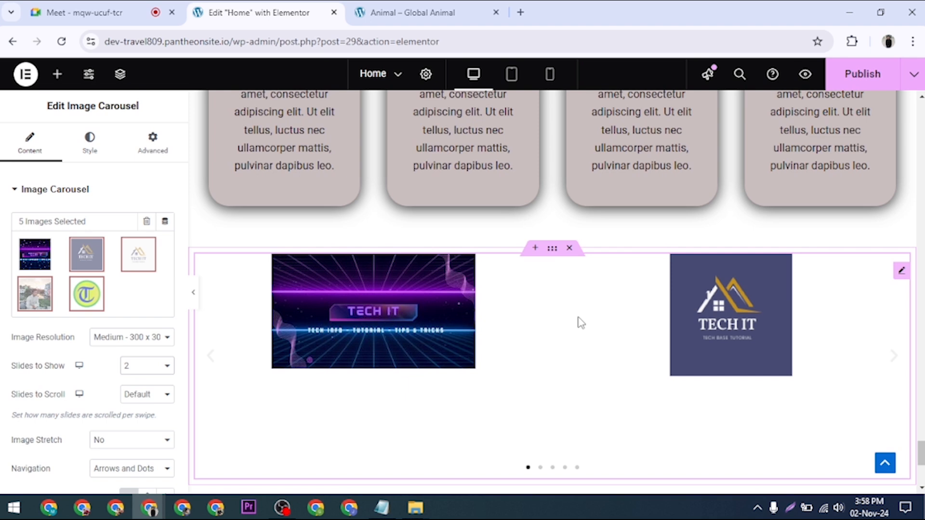
pyautogui.click(118, 340)
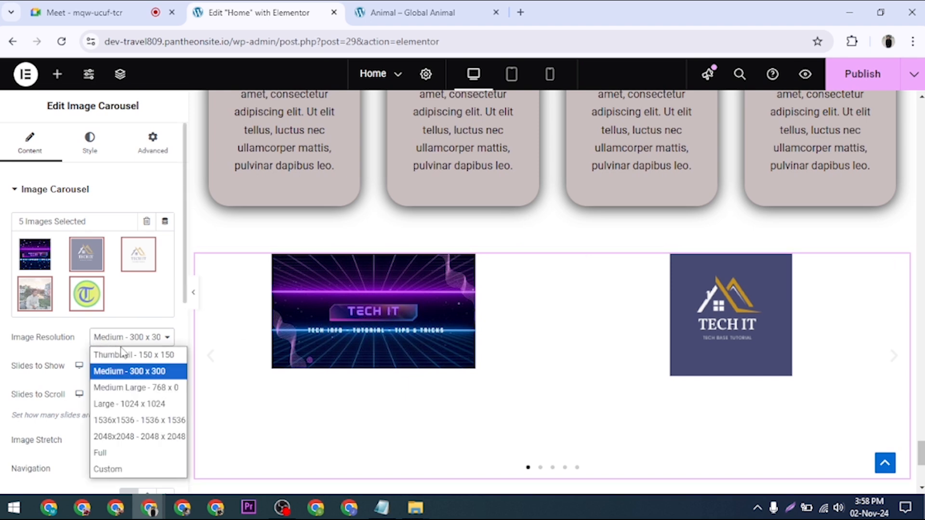
pyautogui.click(139, 453)
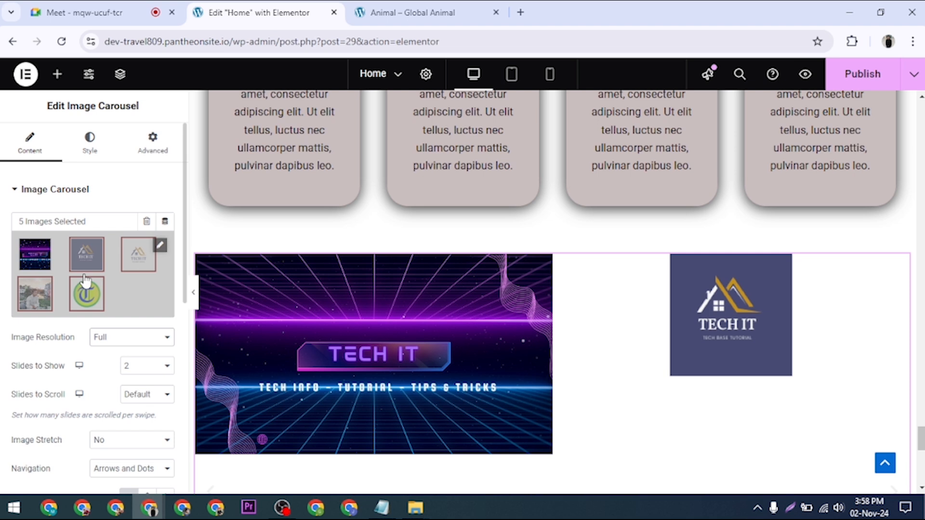
# Remove the round T logo and both Tech IT house logos from the carousel gallery, and insert the updated gallery.
pyautogui.click(159, 246)
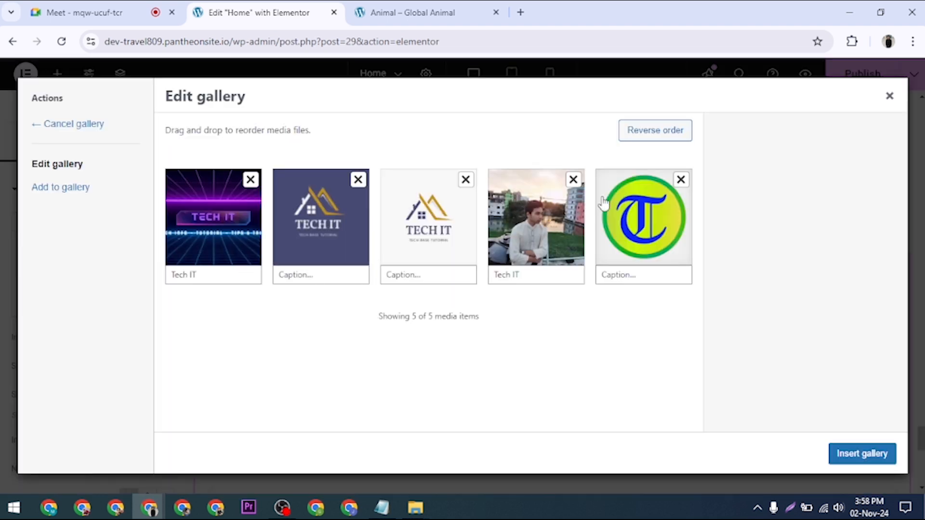
pyautogui.click(680, 180)
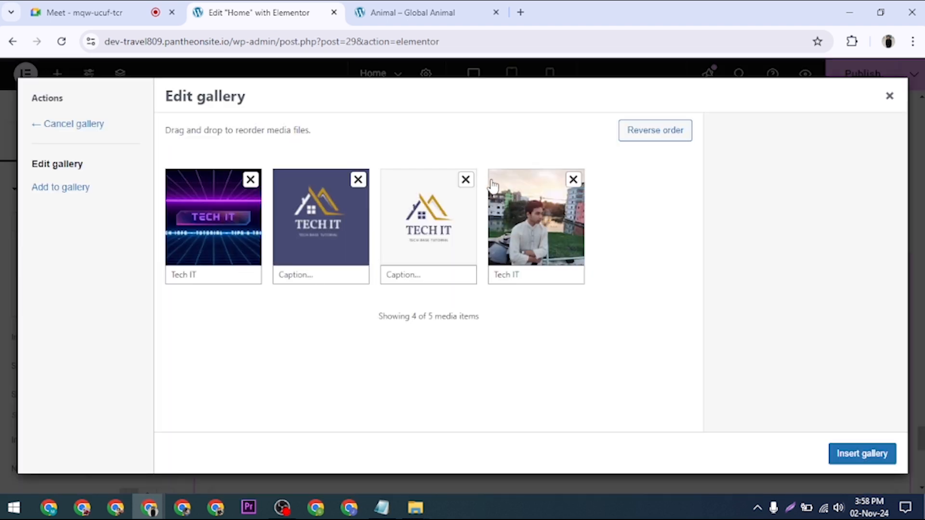
pyautogui.click(466, 181)
pyautogui.click(358, 180)
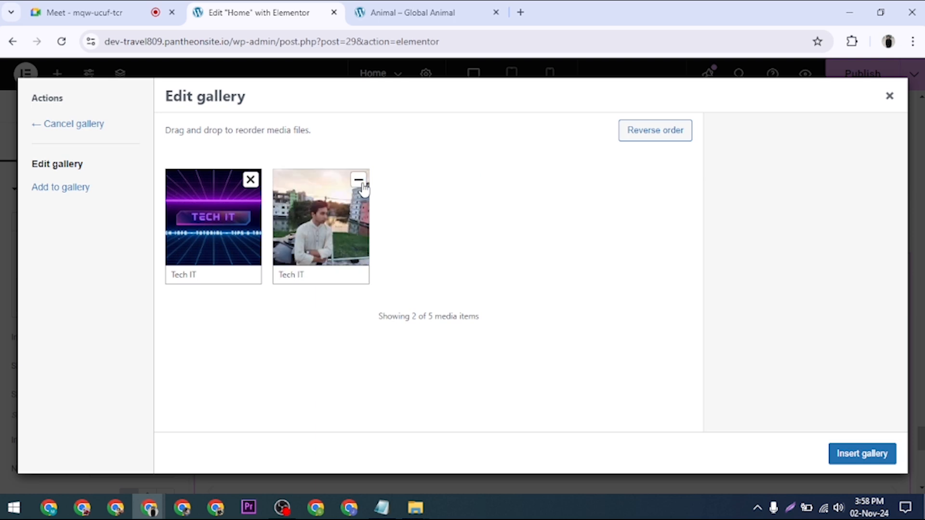
pyautogui.click(876, 457)
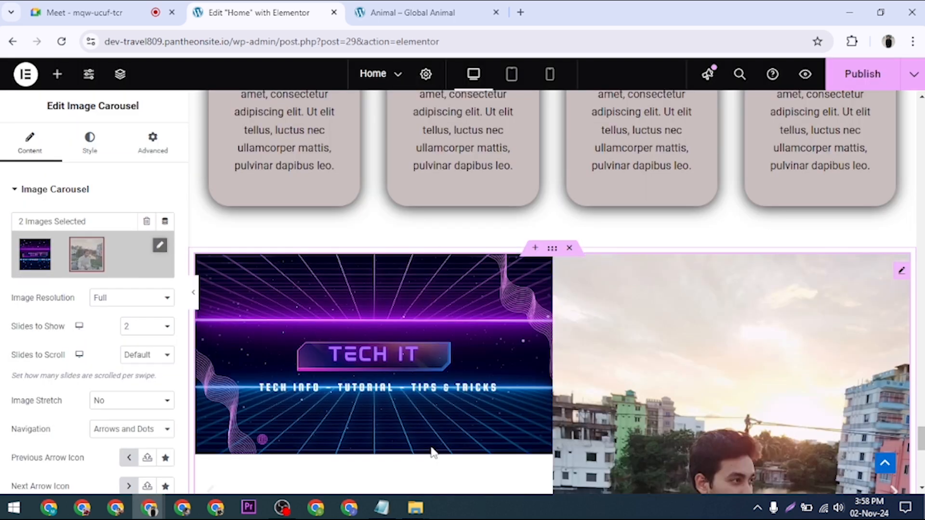
# Reopen the carousel gallery for editing and remove the portrait photo and the Tech IT banner from it.
pyautogui.scroll(-5, 585, 360)
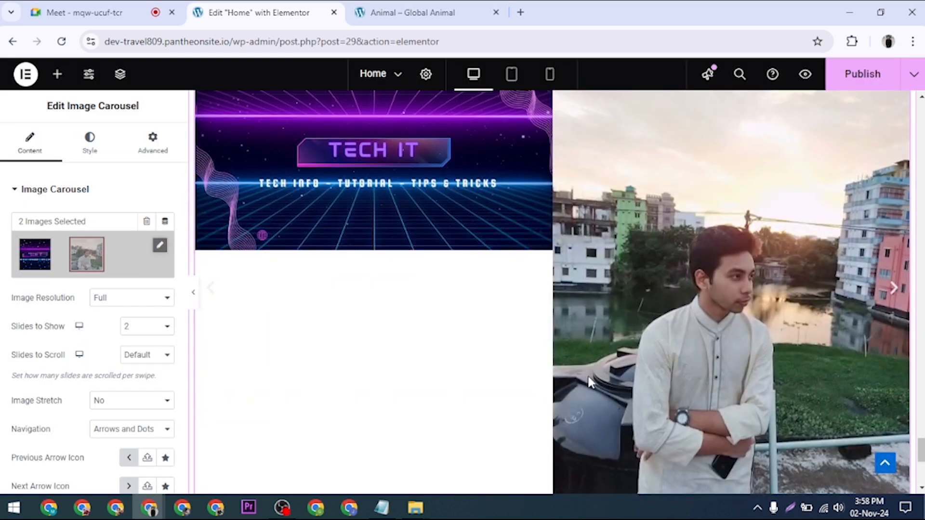
pyautogui.scroll(-5, 587, 378)
pyautogui.scroll(5, 588, 383)
pyautogui.scroll(5, 591, 385)
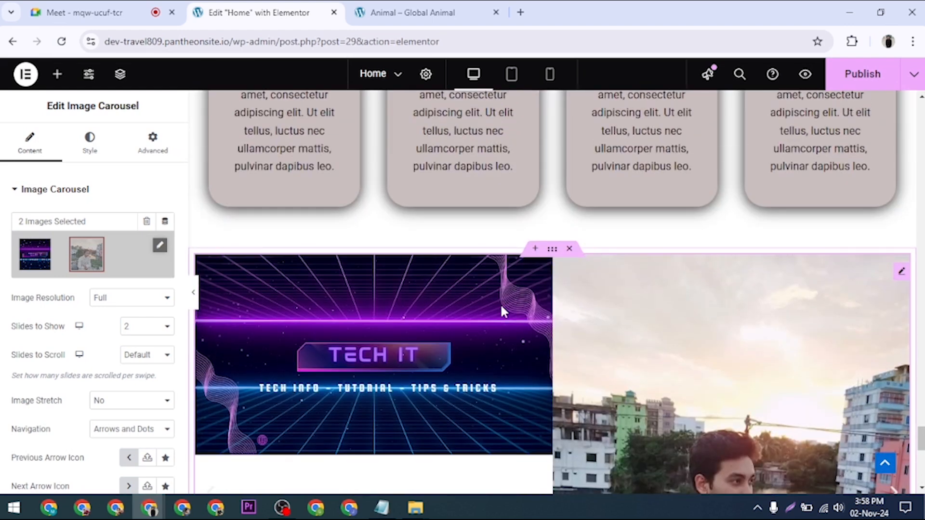
pyautogui.click(160, 245)
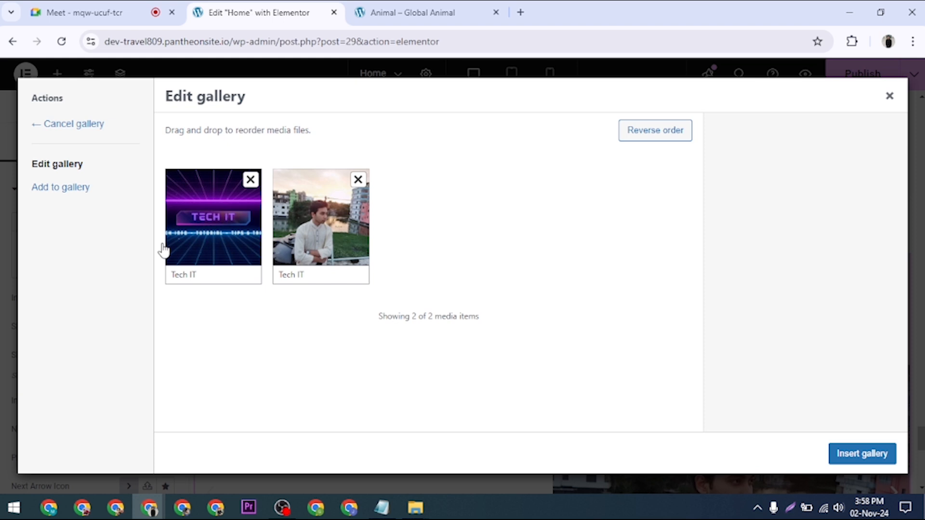
pyautogui.click(357, 179)
pyautogui.click(251, 180)
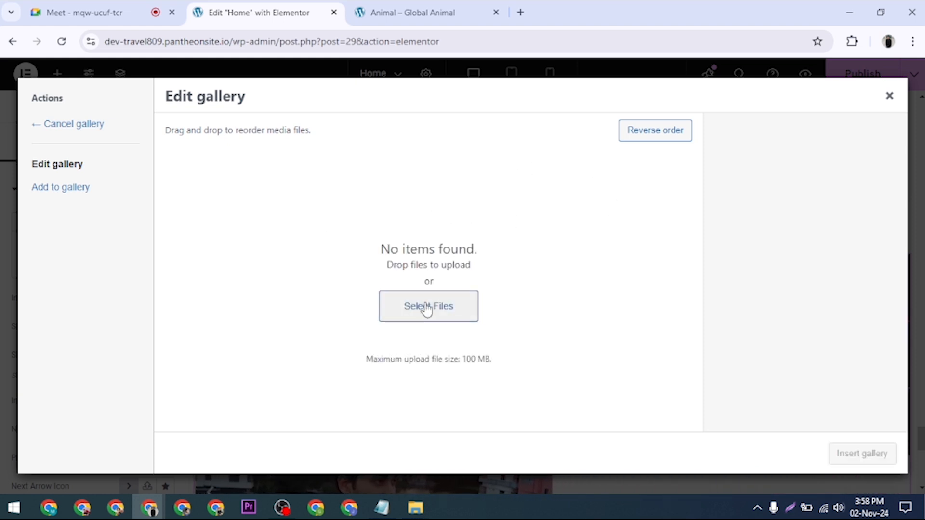
pyautogui.click(403, 312)
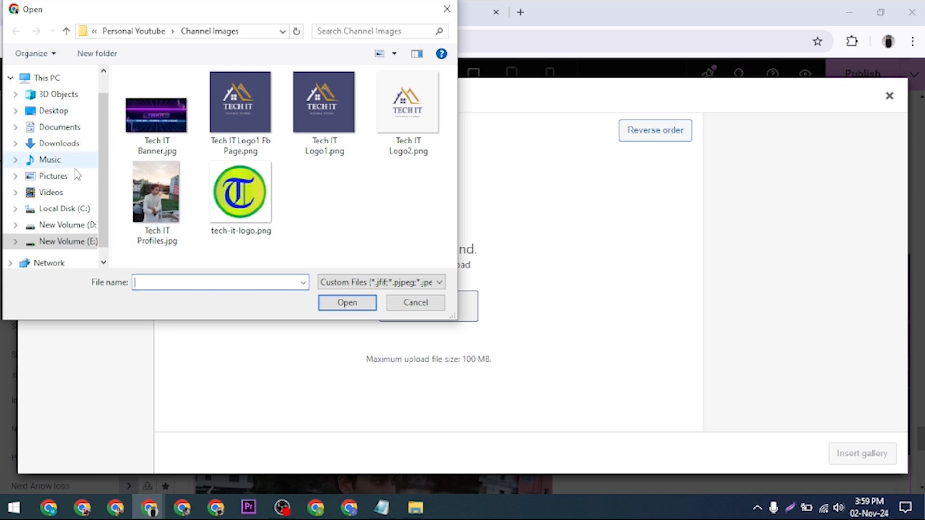
pyautogui.click(68, 241)
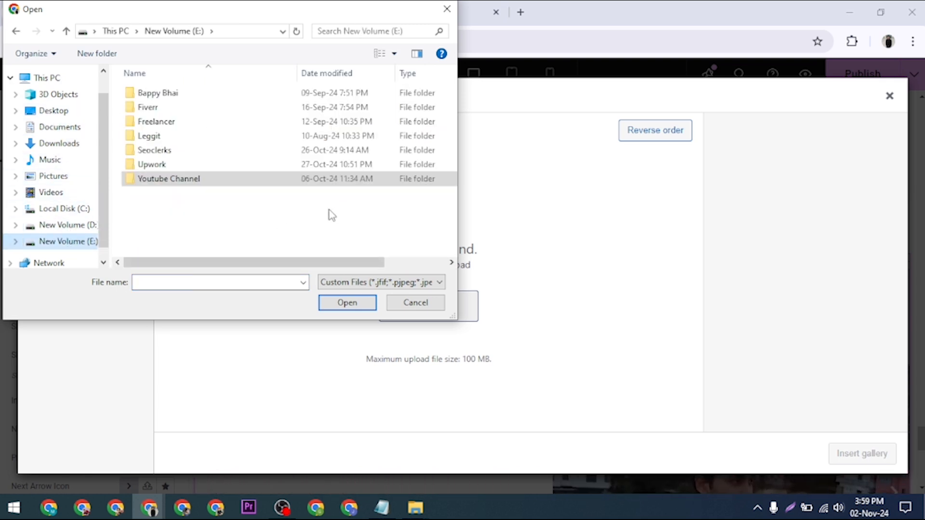
pyautogui.doubleClick(183, 179)
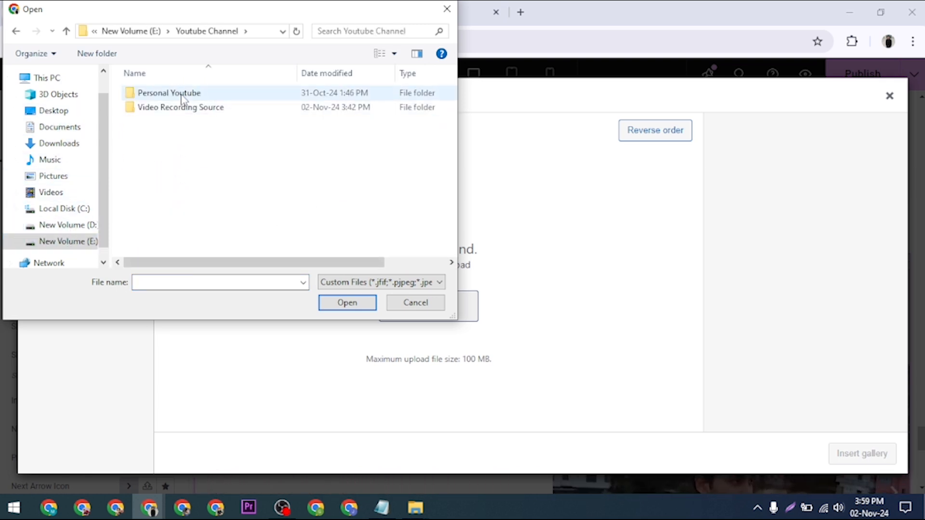
pyautogui.doubleClick(183, 96)
pyautogui.doubleClick(175, 161)
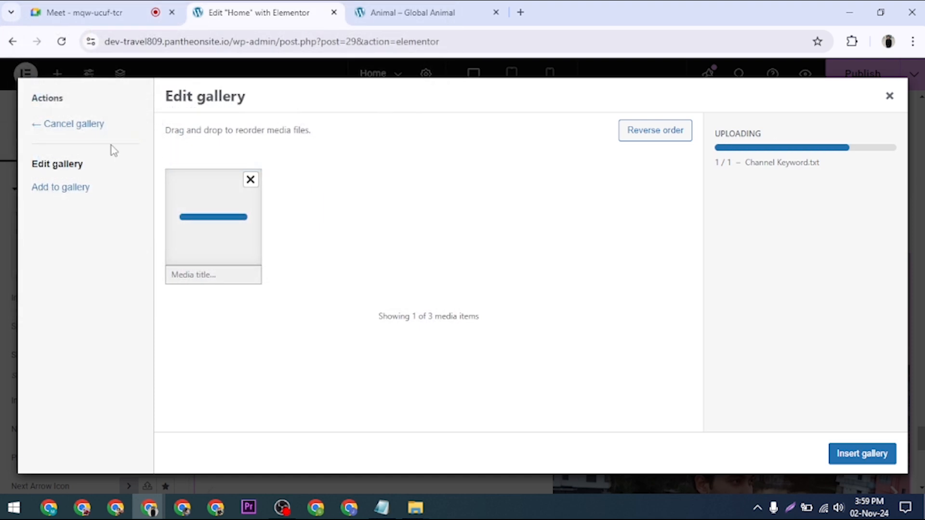
pyautogui.click(250, 180)
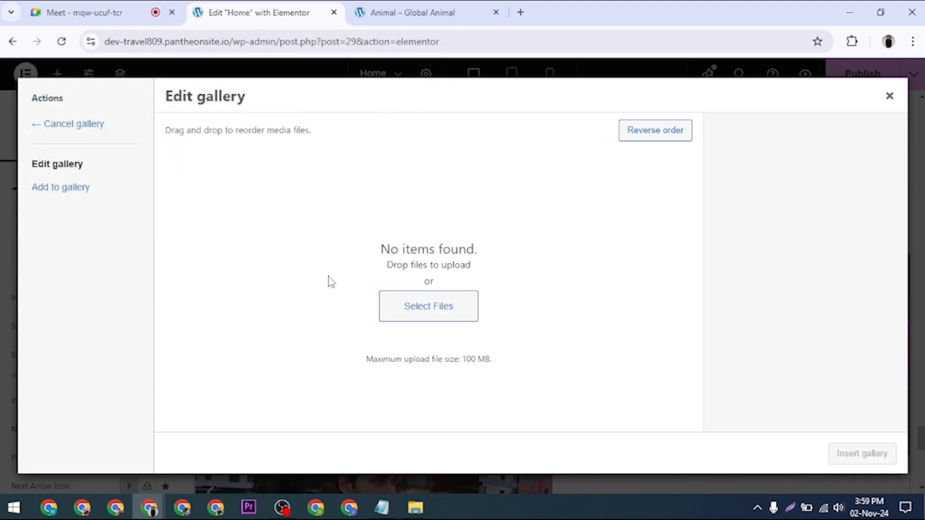
# Upload WordPress Button.jpg from the WordPress > Gutenberg Button (Class-25) folder to the carousel gallery and insert the gallery.
pyautogui.click(418, 304)
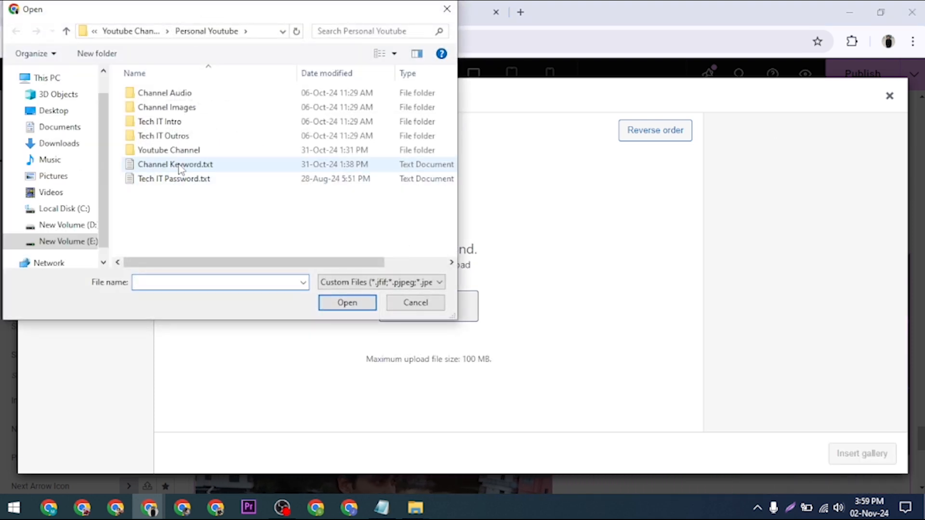
pyautogui.click(178, 164)
pyautogui.doubleClick(174, 151)
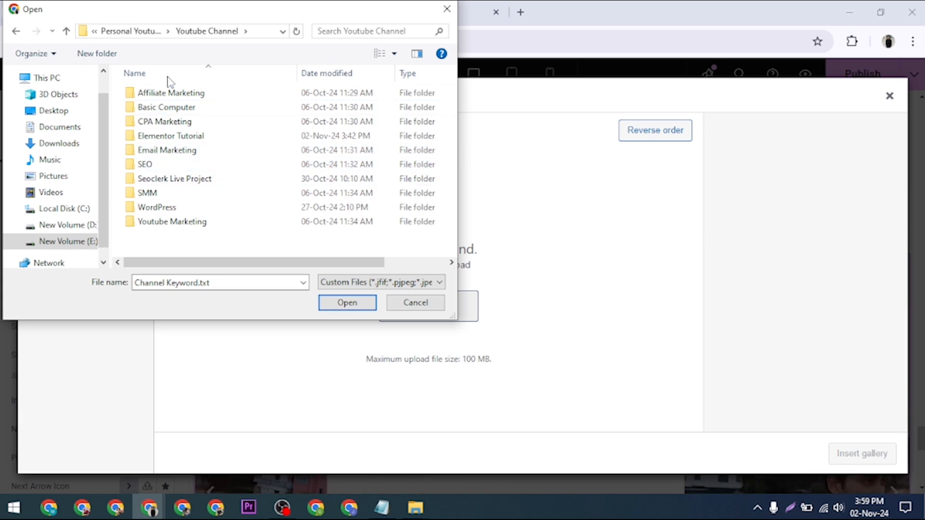
pyautogui.doubleClick(166, 207)
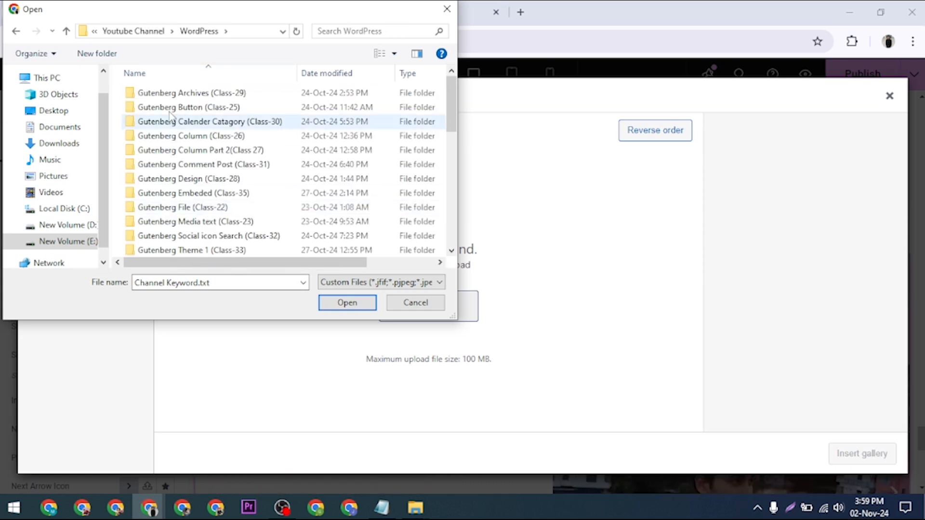
pyautogui.doubleClick(201, 109)
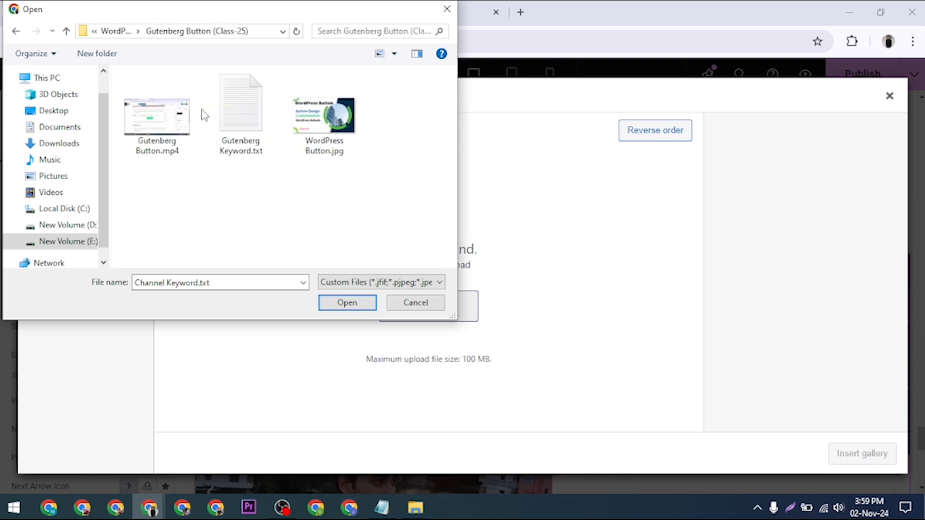
pyautogui.click(349, 126)
pyautogui.click(346, 303)
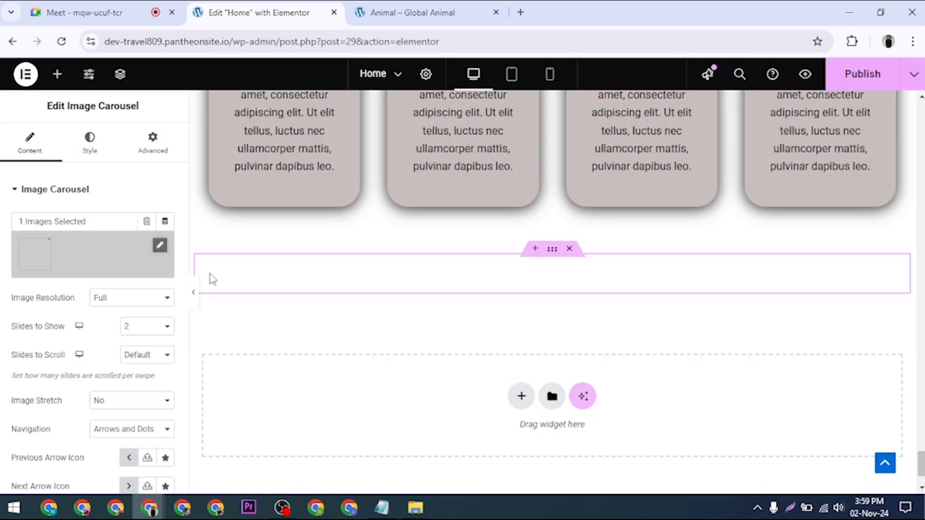
# Reopen the carousel gallery for adding images and upload WordPress Media & Text.jpg from the Gutenberg Media text (Class-23) folder.
pyautogui.click(161, 247)
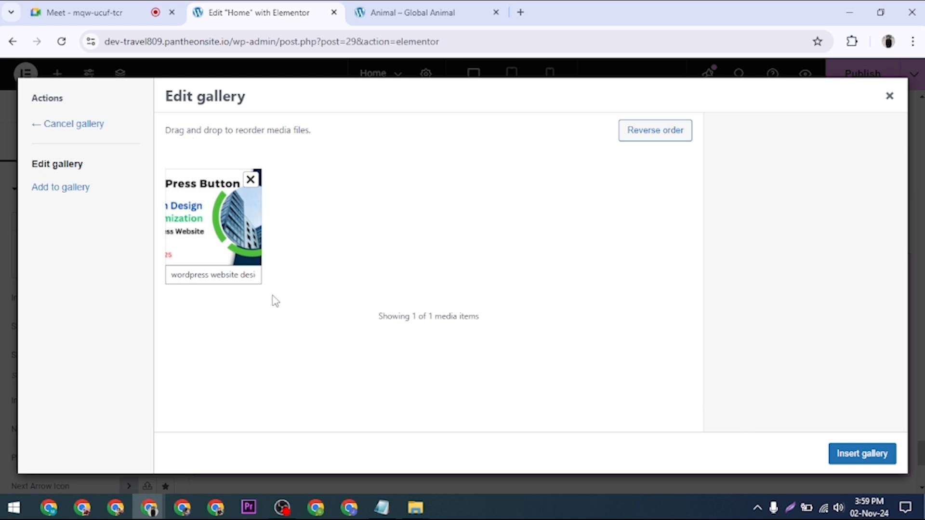
pyautogui.click(61, 193)
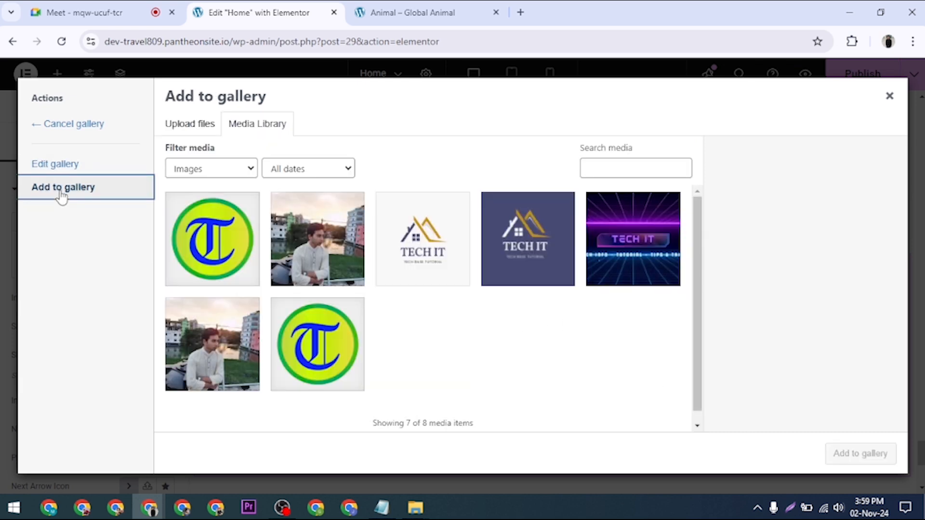
pyautogui.click(200, 128)
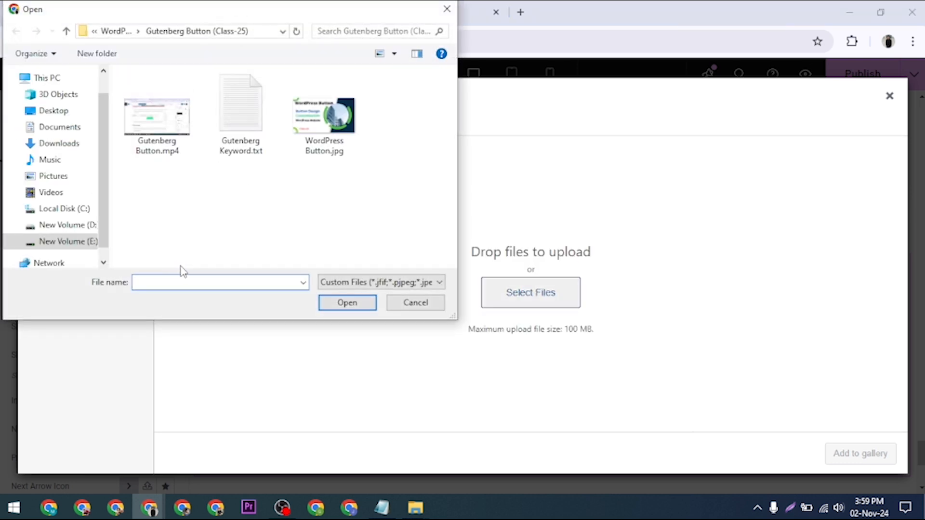
pyautogui.click(66, 31)
pyautogui.doubleClick(237, 149)
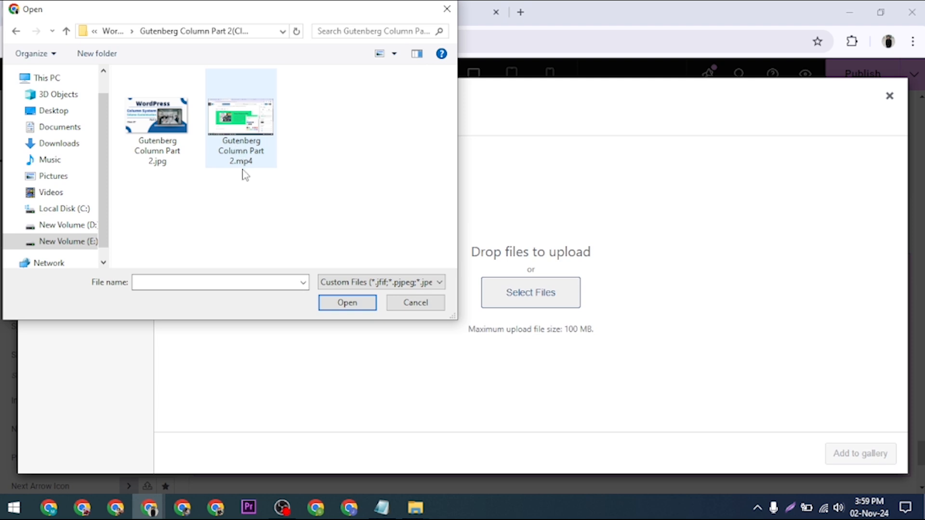
pyautogui.click(66, 31)
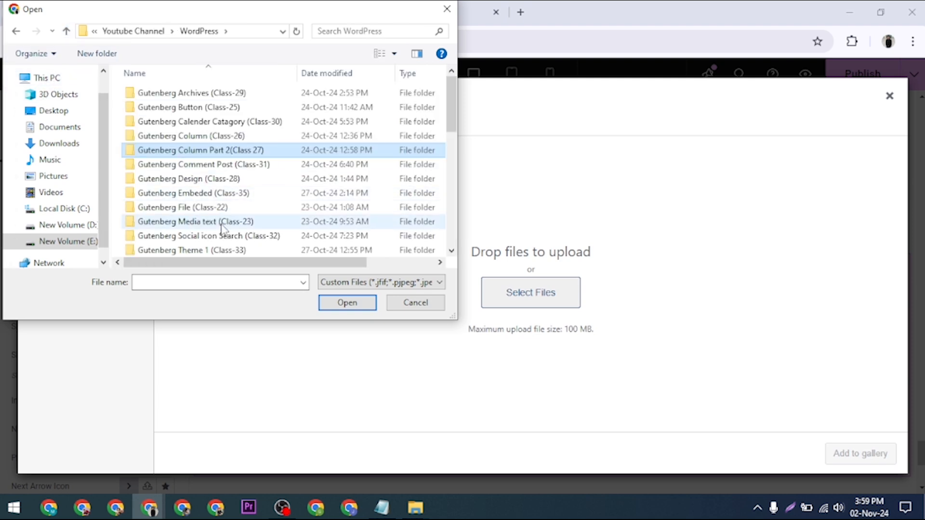
pyautogui.doubleClick(193, 221)
pyautogui.click(241, 121)
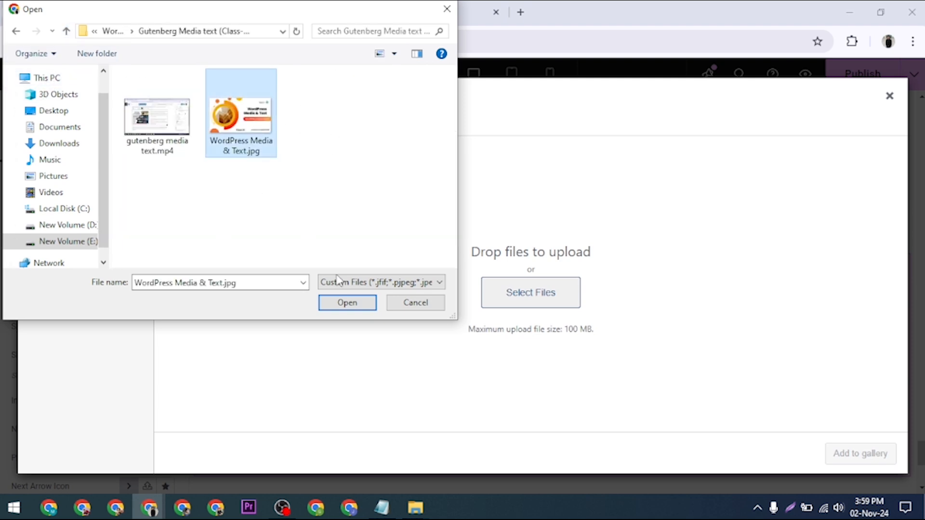
pyautogui.click(356, 305)
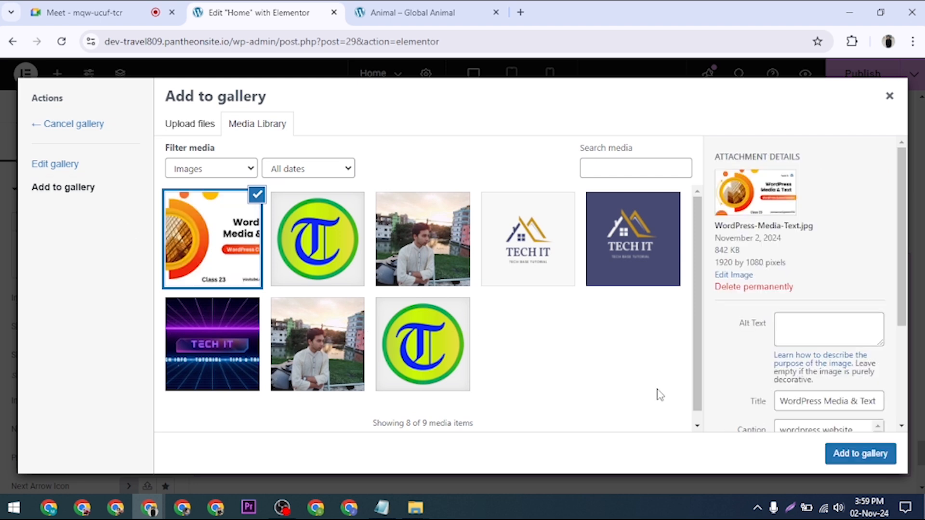
# Add the uploaded WordPress Media & Text image to the gallery and insert the updated gallery into the carousel.
pyautogui.click(861, 463)
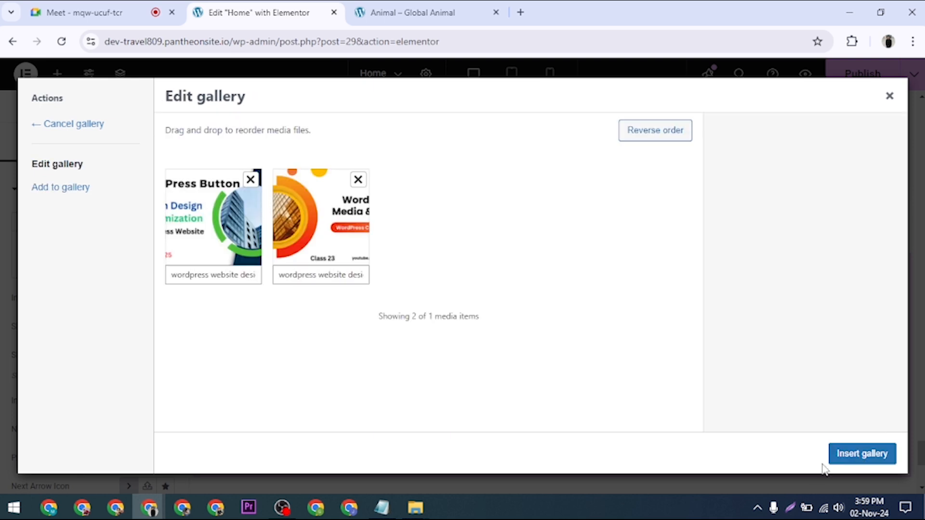
pyautogui.click(862, 454)
pyautogui.scroll(-2, 729, 325)
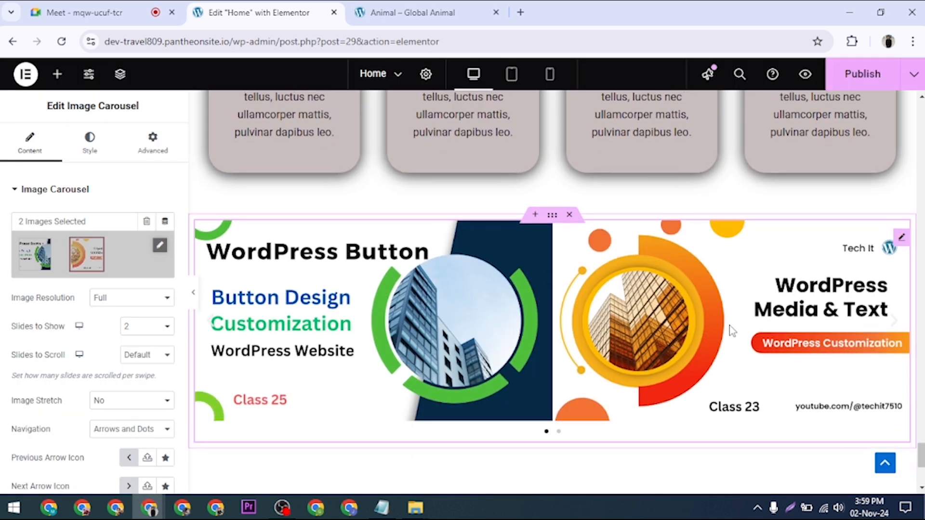
pyautogui.scroll(-1, 729, 325)
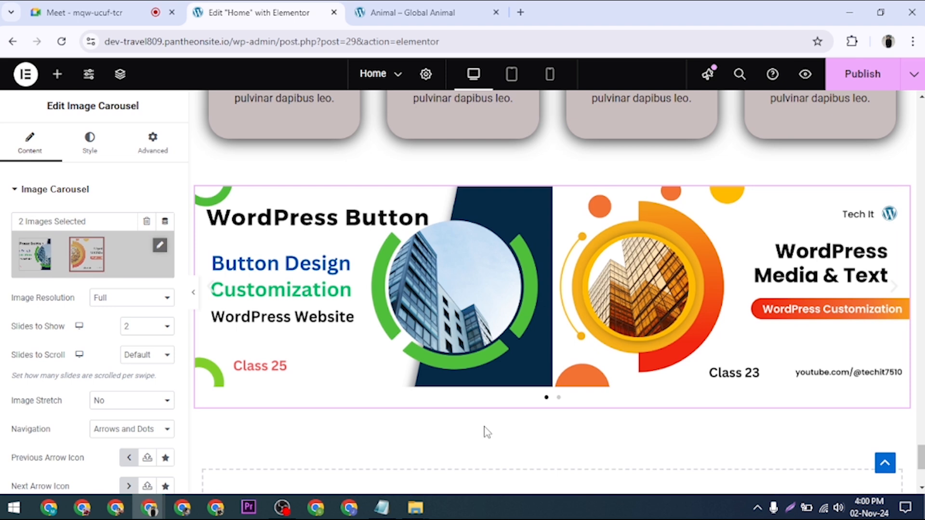
# Upload Gutenberg Theme Section.jpg from the Gutenberg Theme 2 (Class-34) folder into the carousel gallery and insert the updated gallery.
pyautogui.click(161, 248)
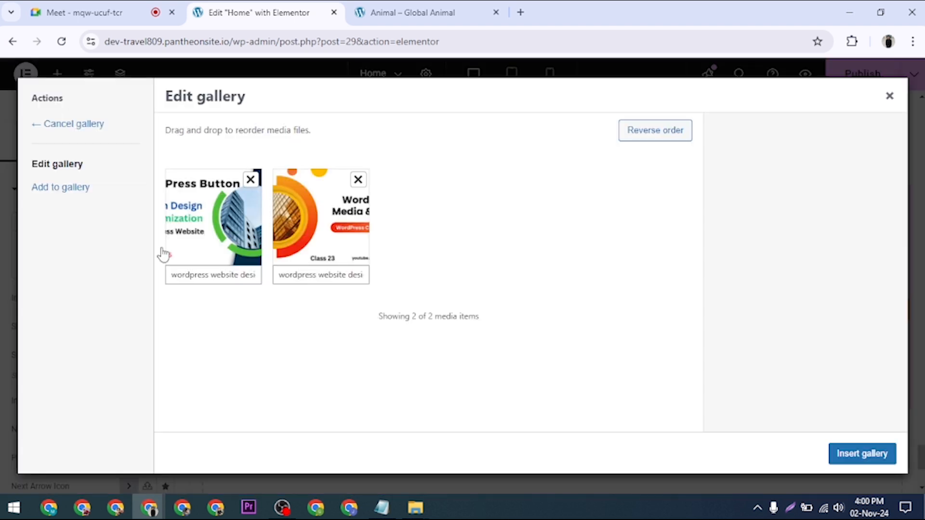
pyautogui.click(73, 189)
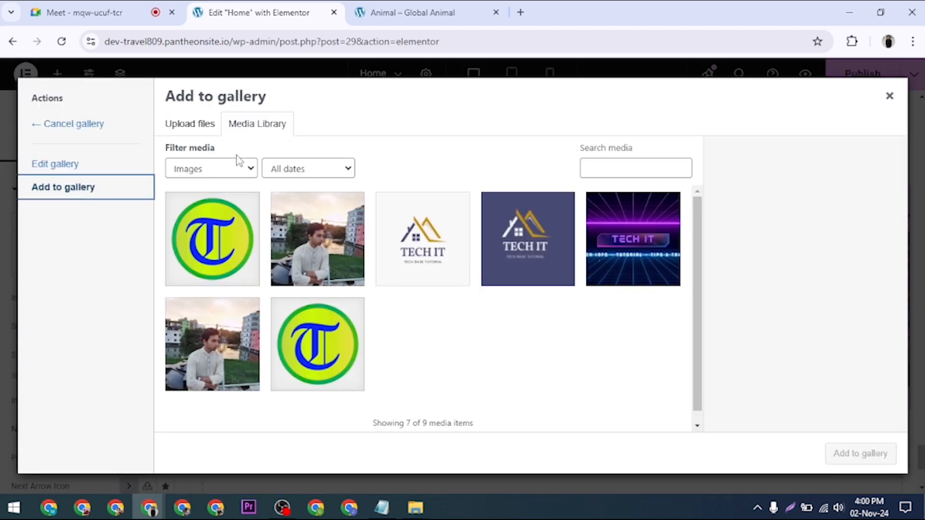
pyautogui.click(185, 127)
pyautogui.click(510, 299)
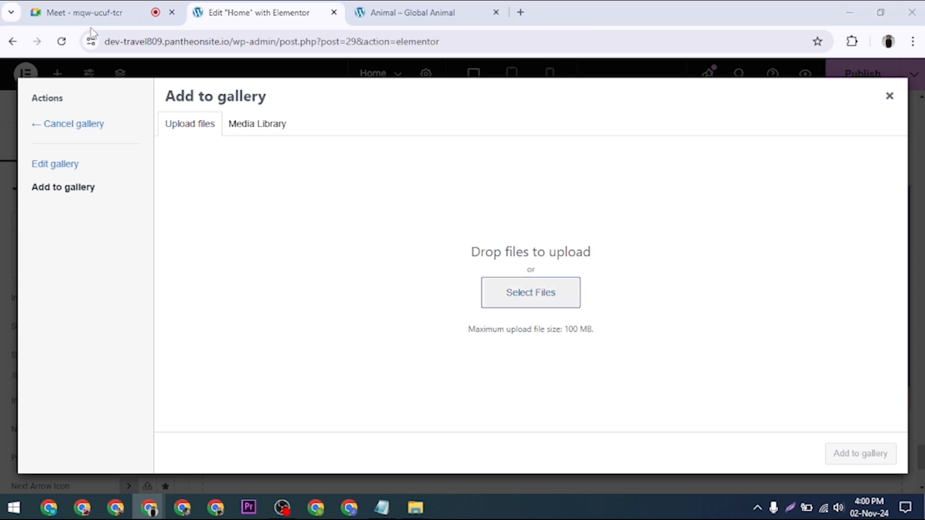
pyautogui.click(66, 31)
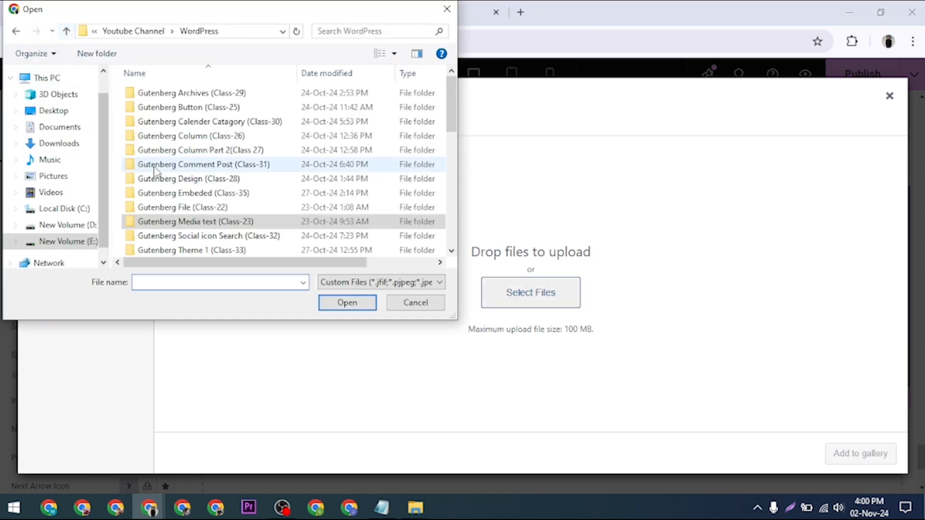
pyautogui.scroll(-1, 154, 171)
pyautogui.doubleClick(209, 191)
pyautogui.click(233, 102)
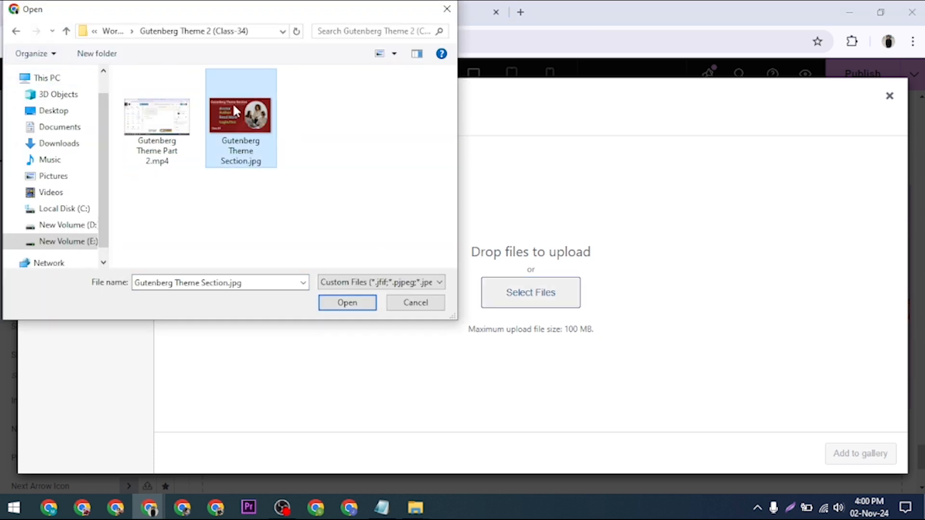
pyautogui.click(345, 302)
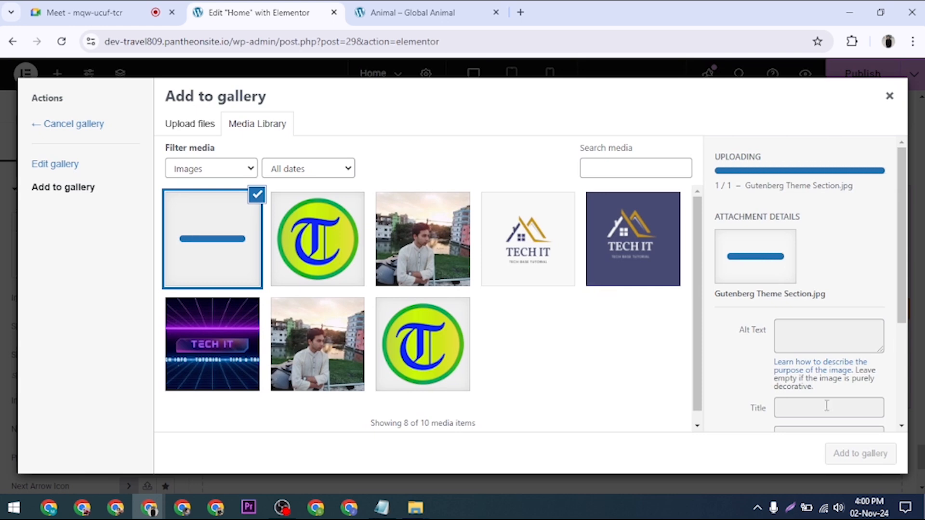
pyautogui.click(860, 454)
pyautogui.click(861, 454)
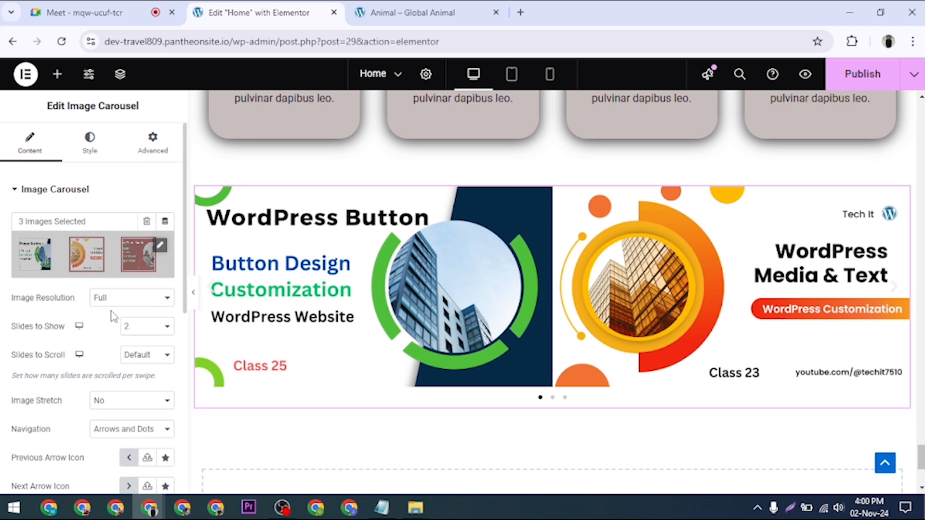
pyautogui.click(94, 299)
pyautogui.click(93, 301)
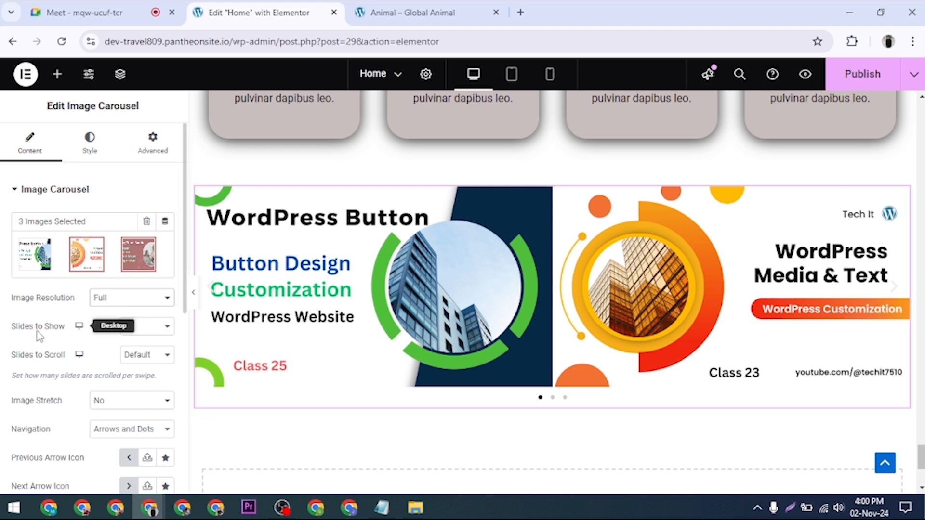
pyautogui.click(147, 330)
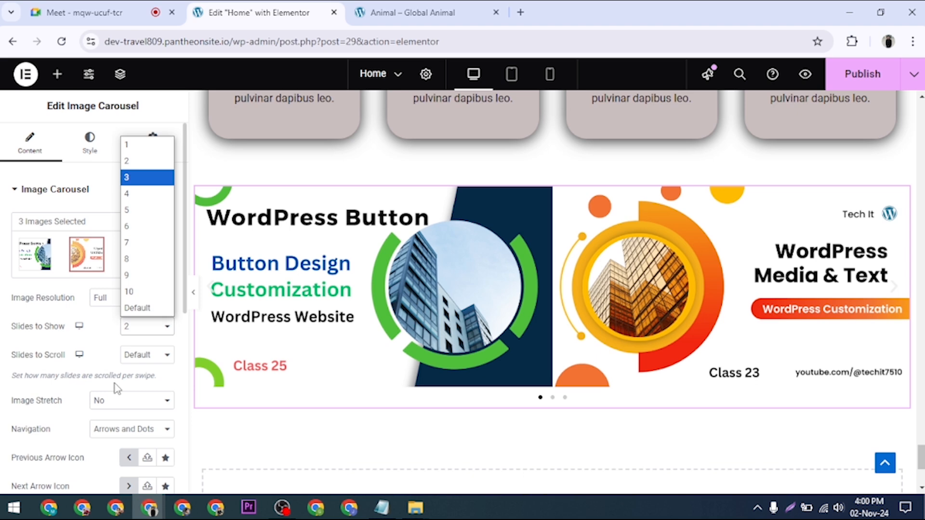
pyautogui.click(135, 327)
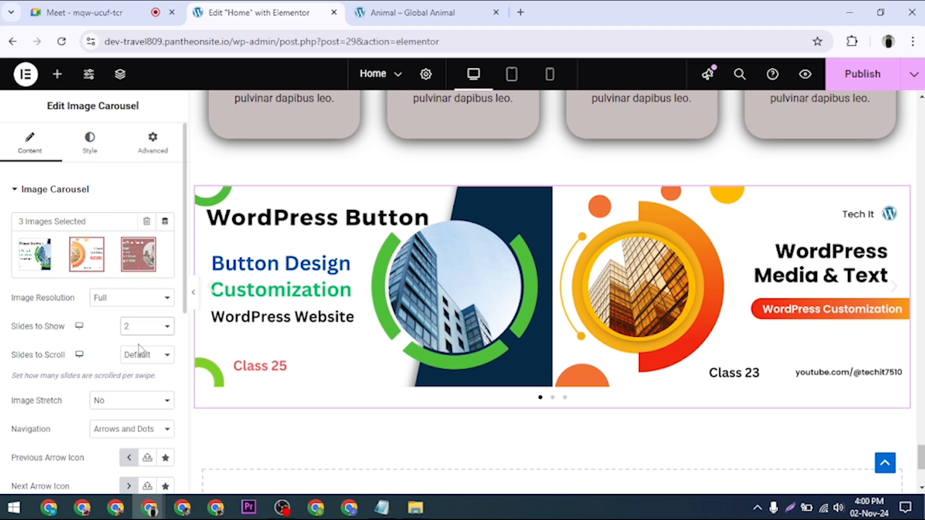
# Try 2 slides to scroll per swipe on the carousel and return the setting to Default.
pyautogui.click(164, 362)
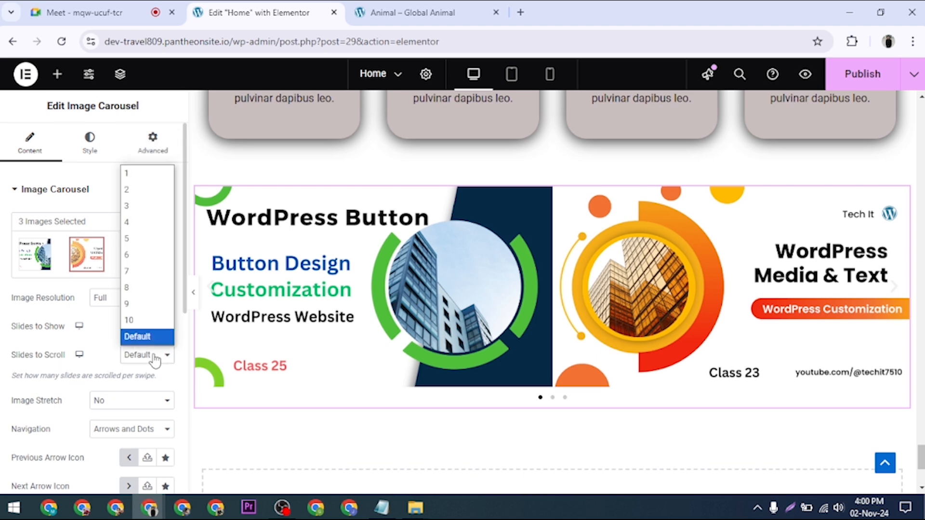
pyautogui.click(143, 195)
pyautogui.scroll(-3, 534, 293)
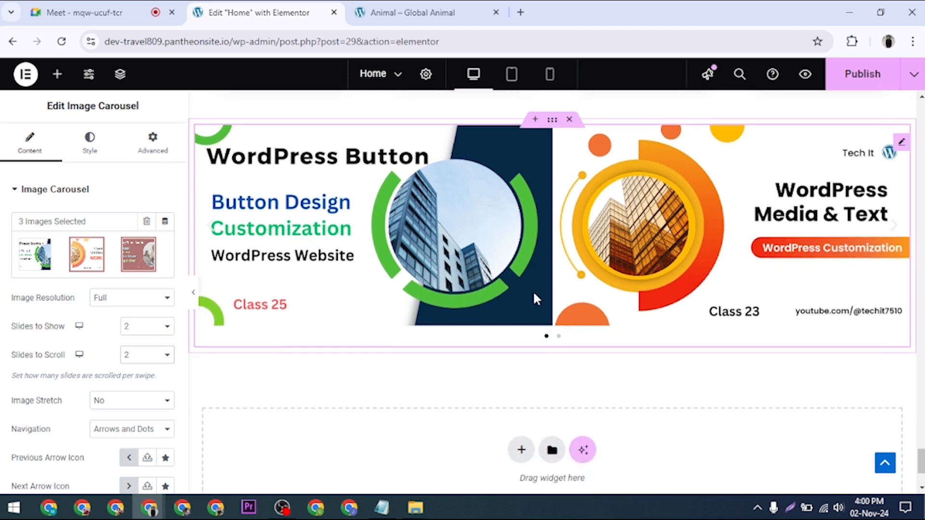
pyautogui.scroll(1, 537, 298)
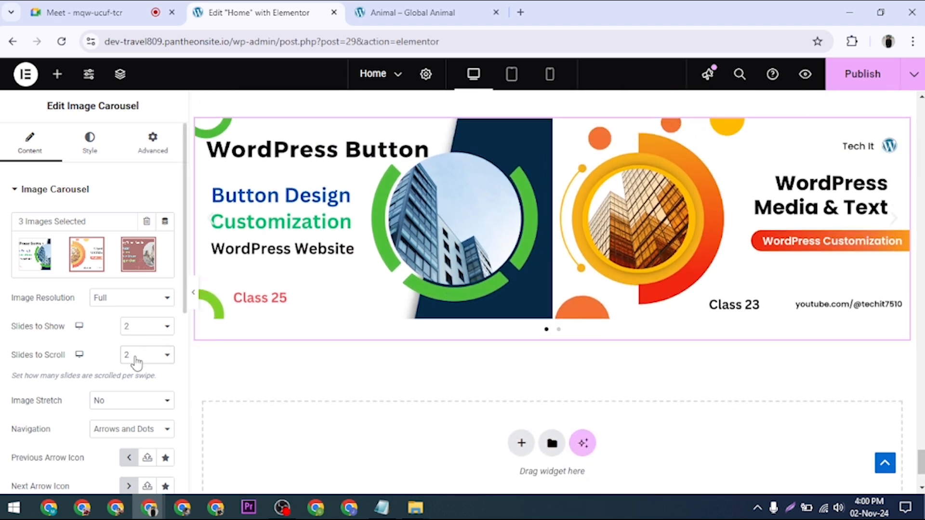
pyautogui.click(142, 357)
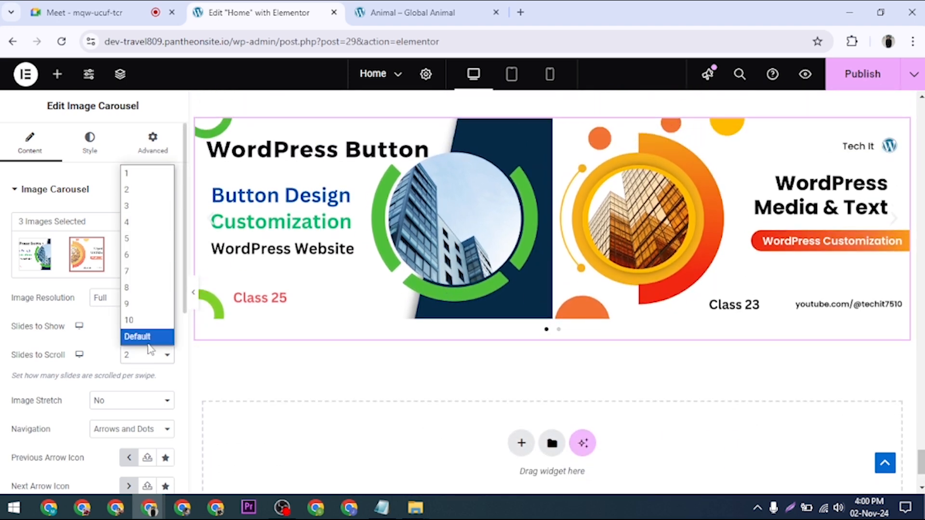
pyautogui.click(144, 336)
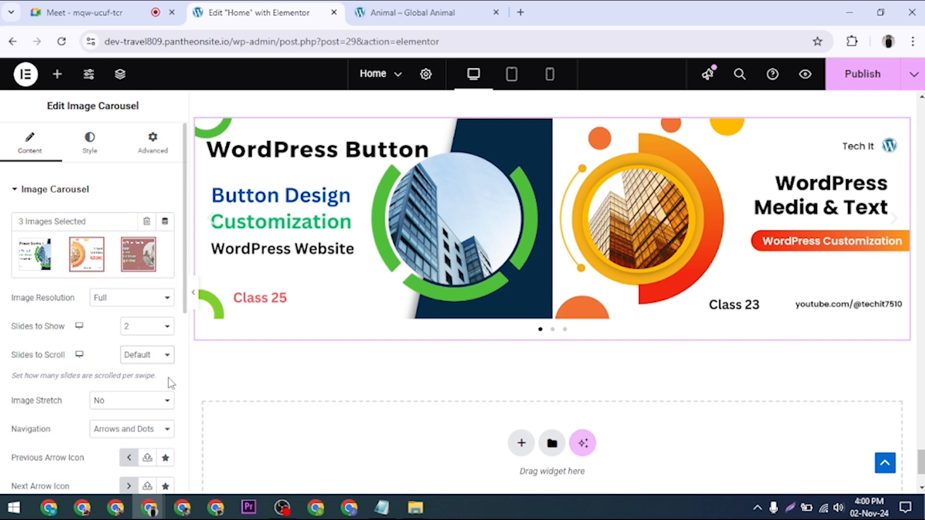
# Set the carousel's Image Stretch to Yes and page through the slides with the pagination dots and previous arrow.
pyautogui.scroll(-3, 421, 427)
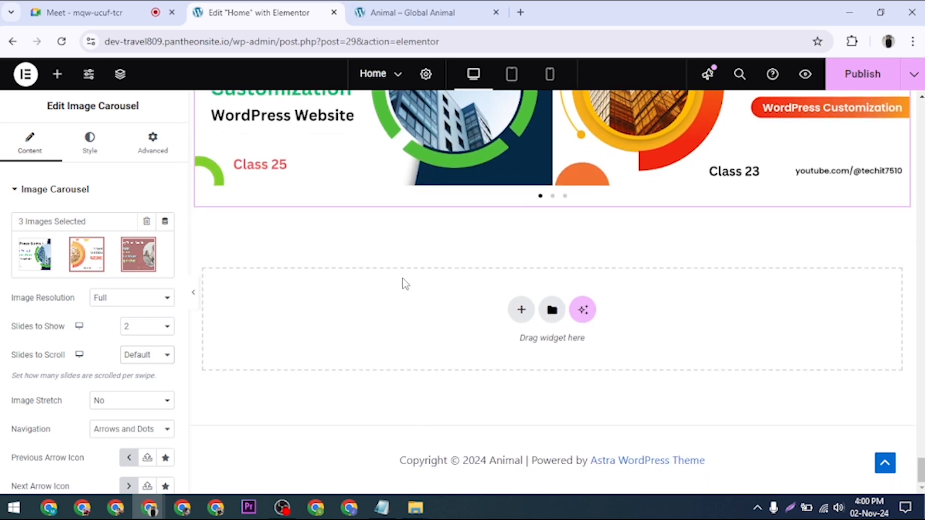
pyautogui.scroll(2, 377, 368)
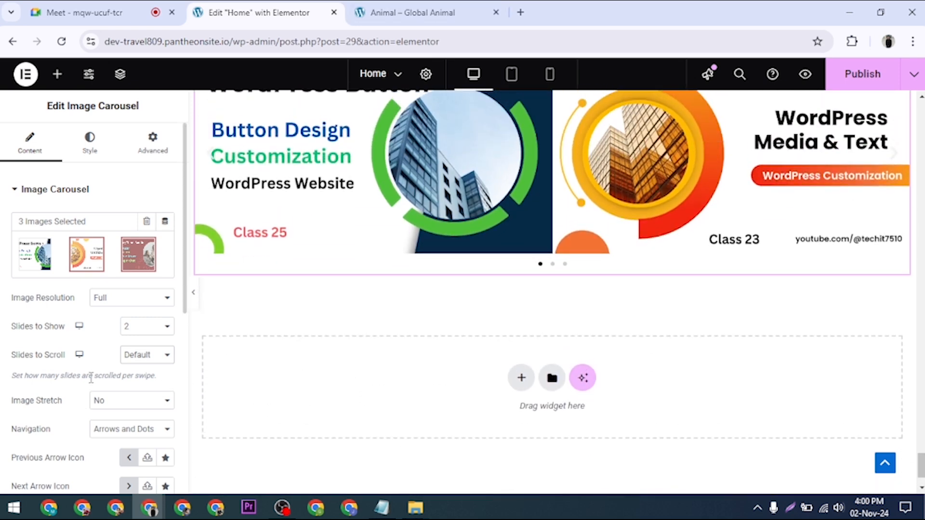
pyautogui.scroll(-3, 91, 376)
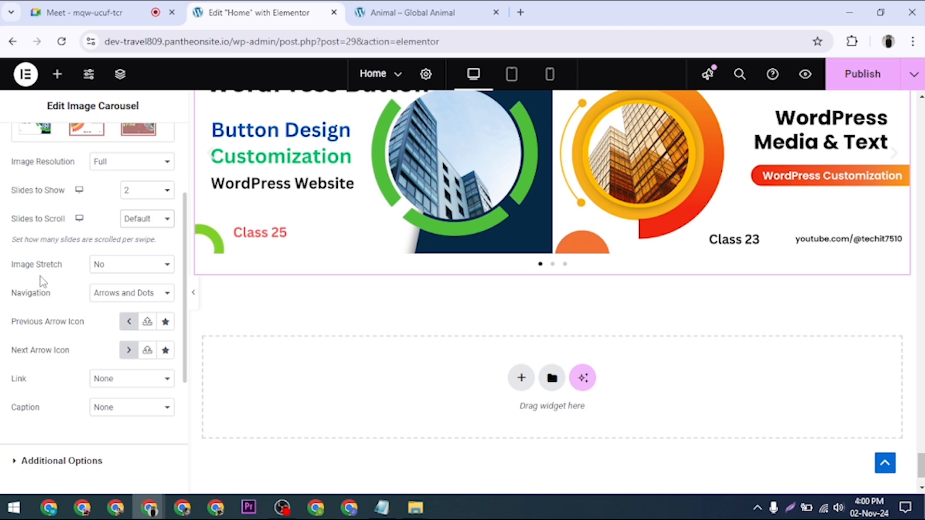
pyautogui.click(111, 268)
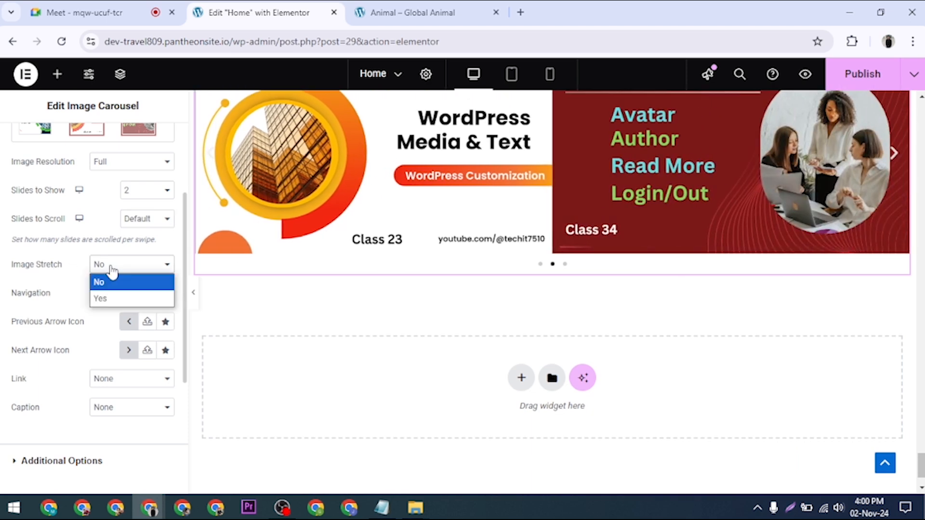
pyautogui.click(114, 298)
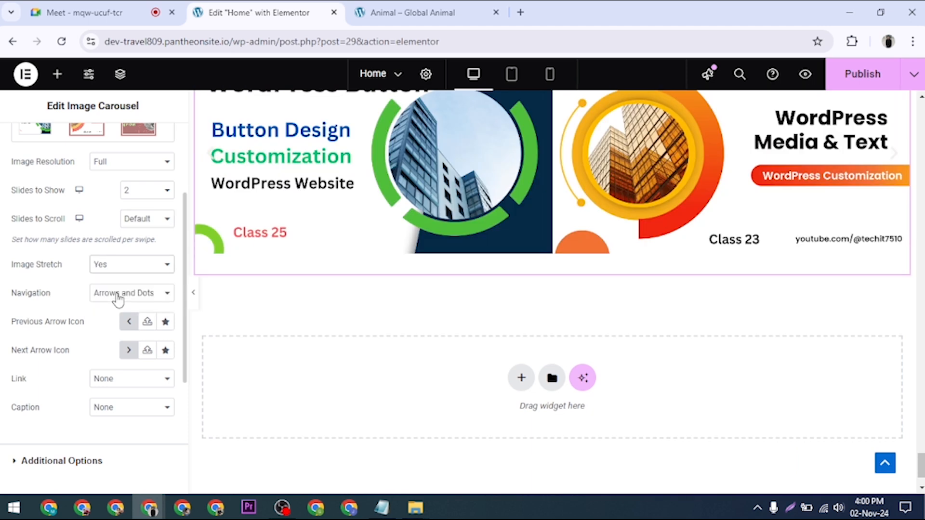
pyautogui.scroll(2, 486, 262)
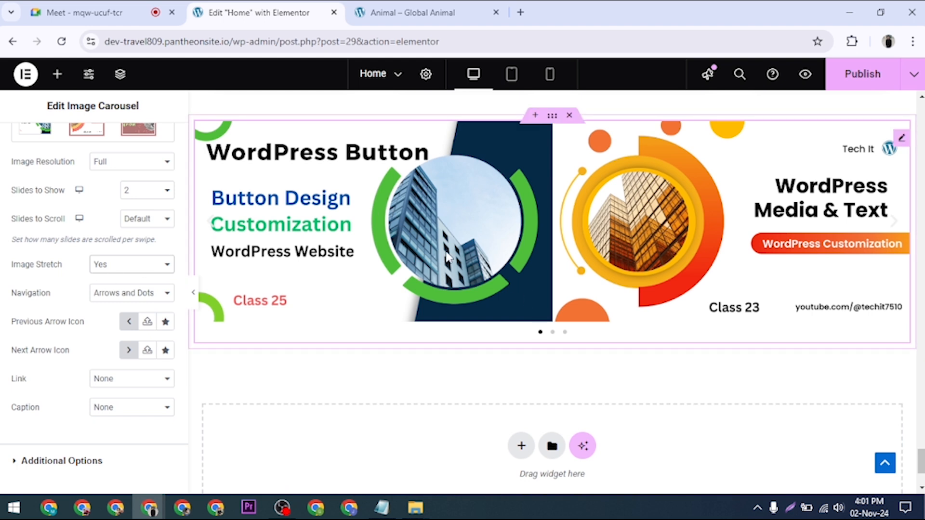
pyautogui.click(552, 332)
pyautogui.click(565, 333)
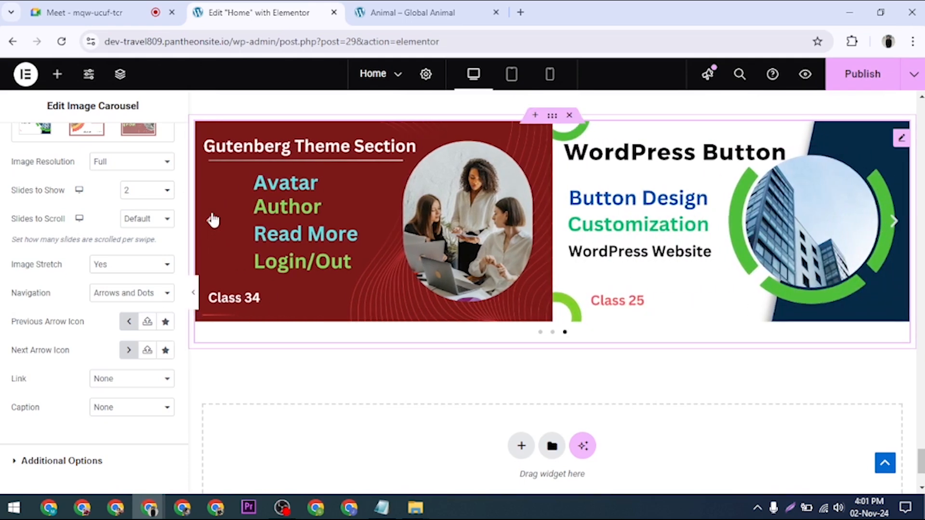
pyautogui.click(212, 222)
pyautogui.click(214, 223)
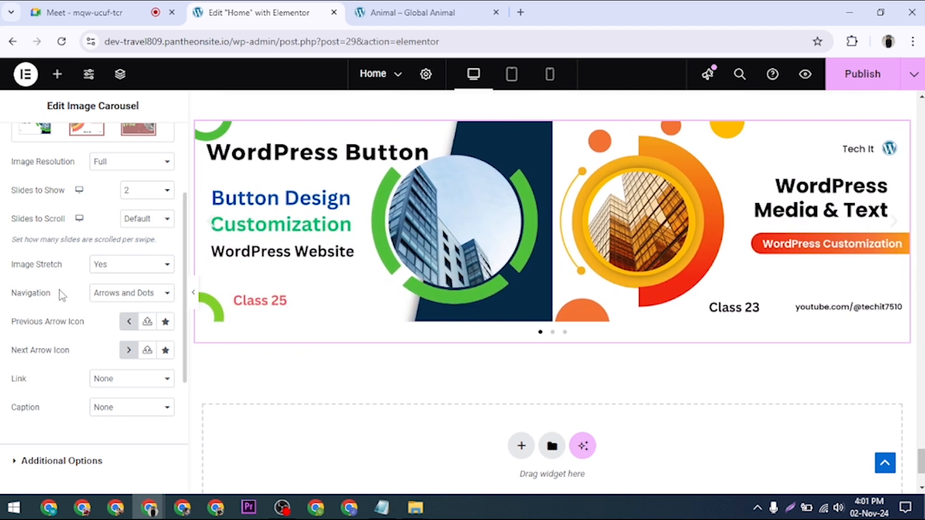
# Try Dots and Arrows as the carousel's navigation style and return the setting to Arrows and Dots.
pyautogui.click(117, 295)
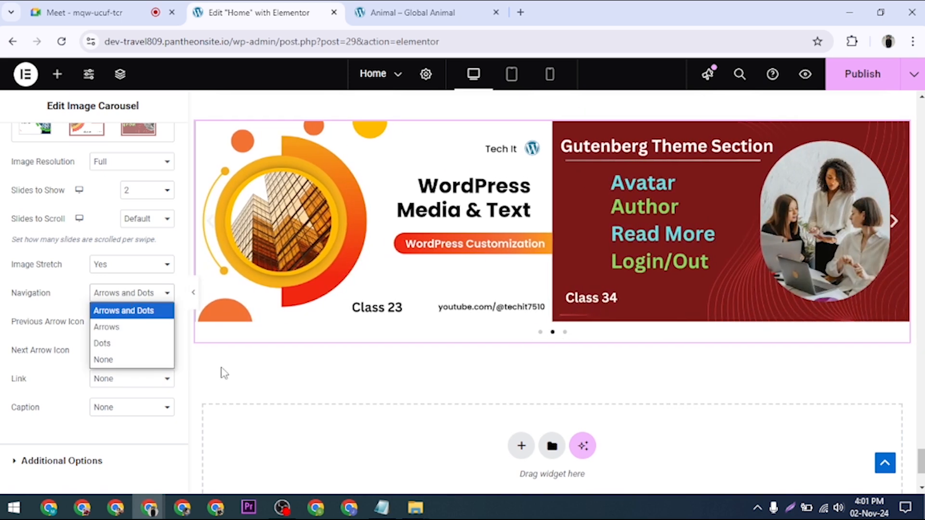
pyautogui.click(115, 343)
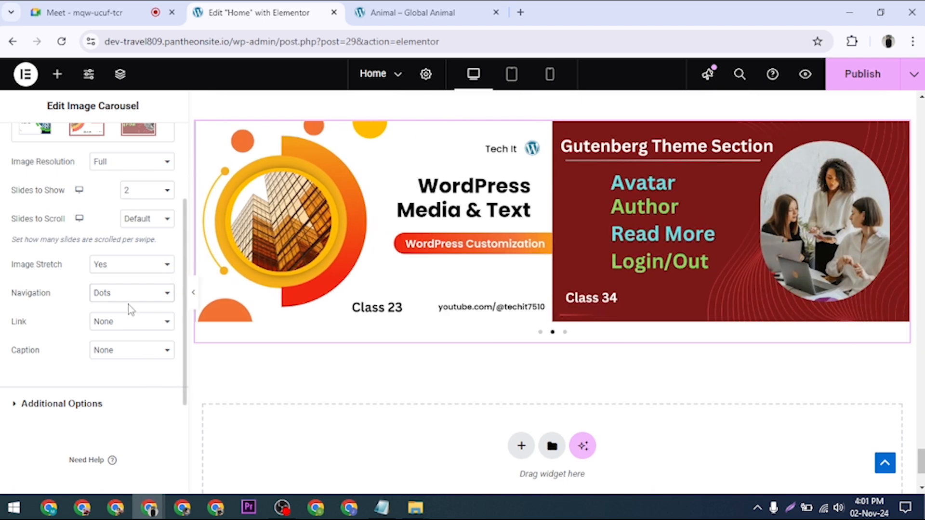
pyautogui.click(129, 297)
pyautogui.click(120, 325)
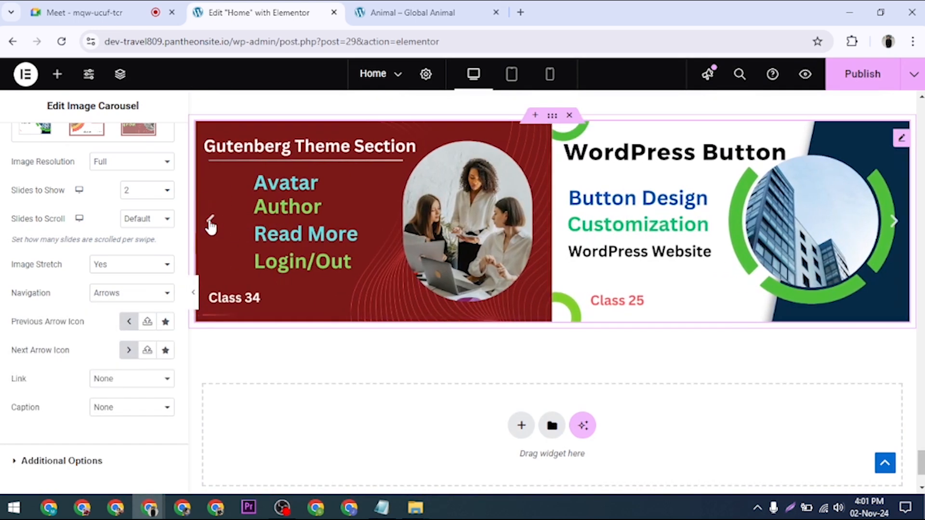
pyautogui.click(118, 295)
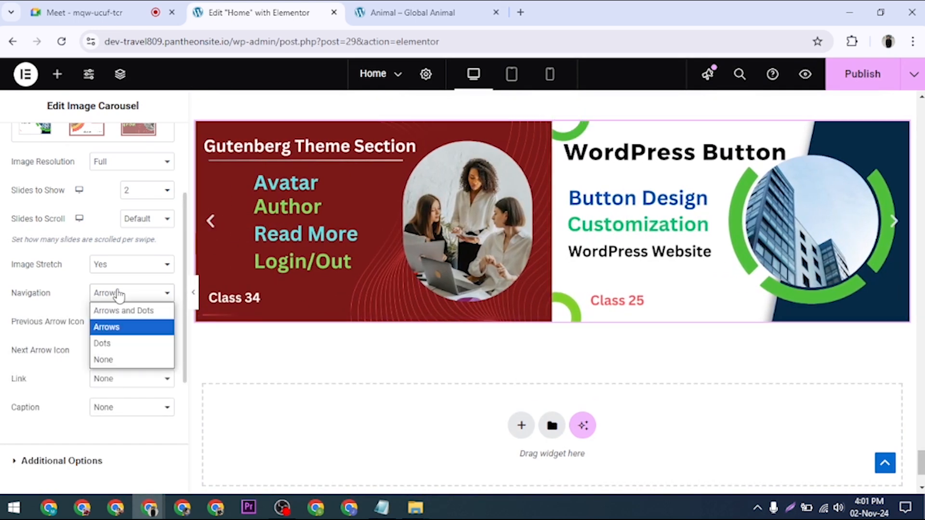
pyautogui.click(139, 311)
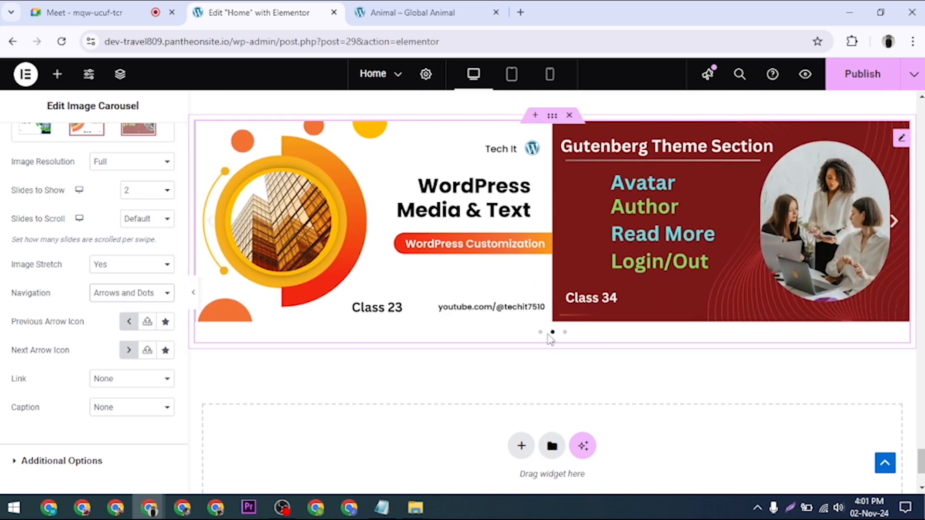
# Set the carousel's previous arrow icon to the outlined circle with a left arrow from the recommended icons.
pyautogui.click(166, 322)
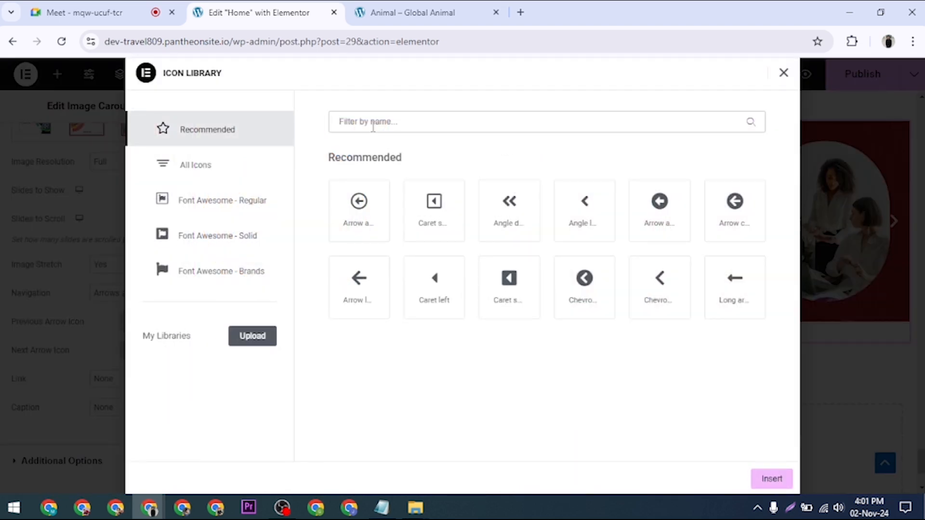
pyautogui.write('pre')
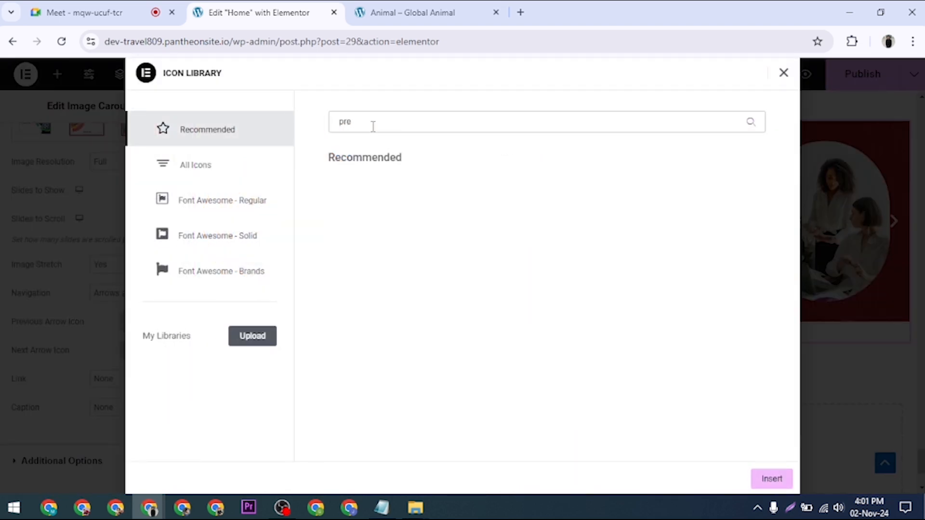
pyautogui.press('BackSpace')
pyautogui.press('BackSpace')
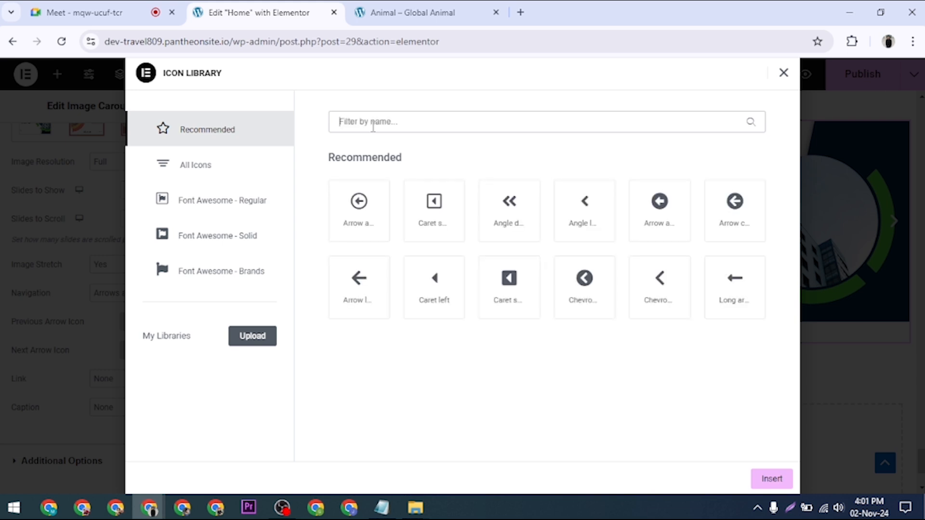
pyautogui.click(359, 210)
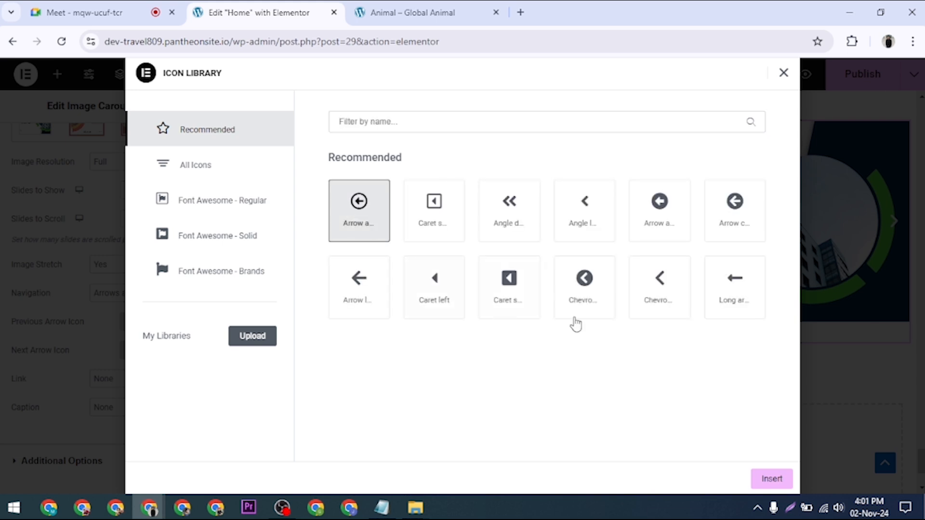
pyautogui.click(771, 478)
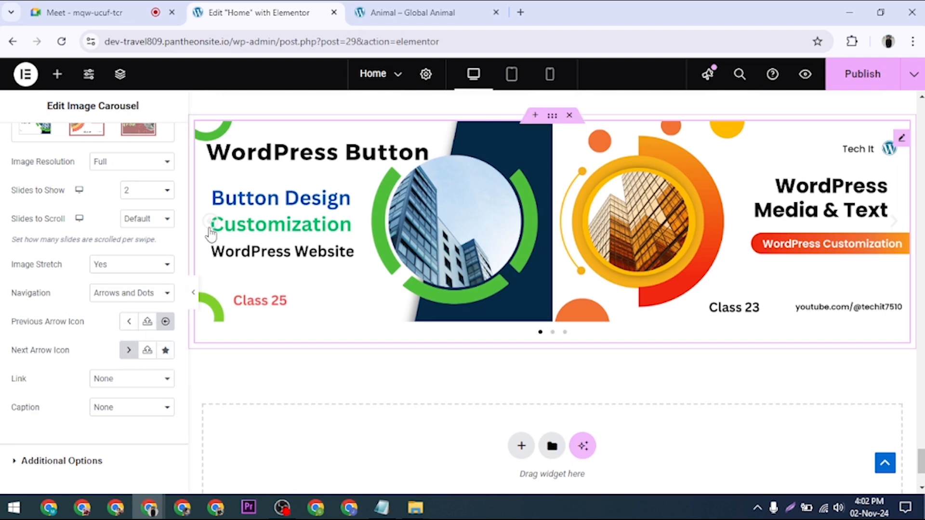
# Set the carousel's next arrow icon to the matching outlined circle with a right arrow.
pyautogui.click(165, 351)
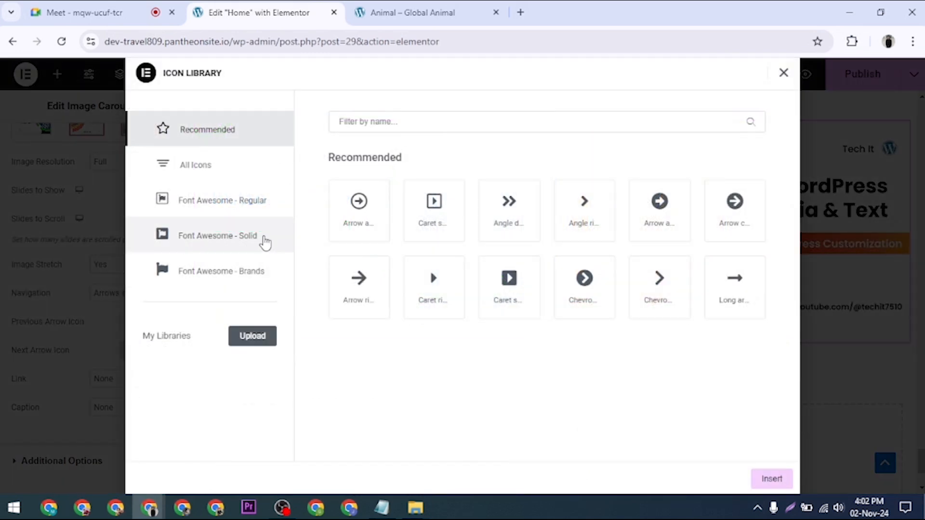
pyautogui.click(357, 202)
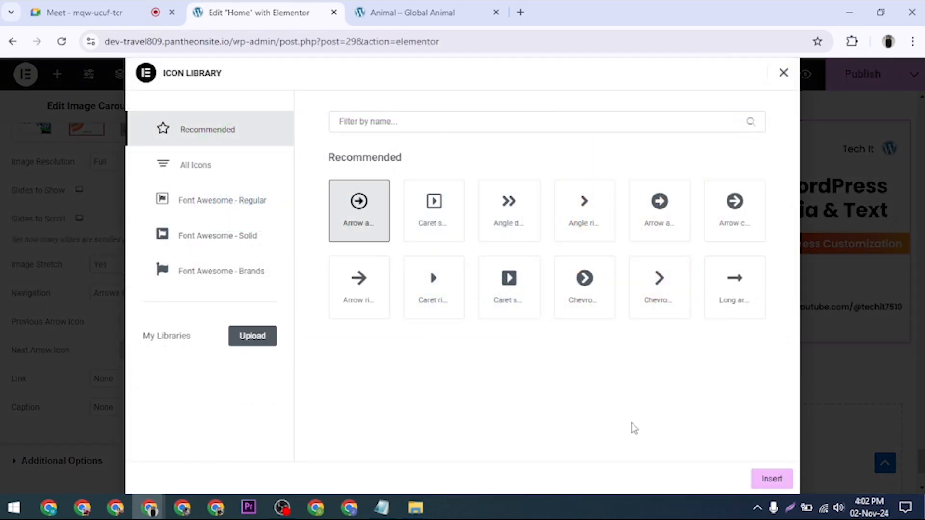
pyautogui.click(770, 480)
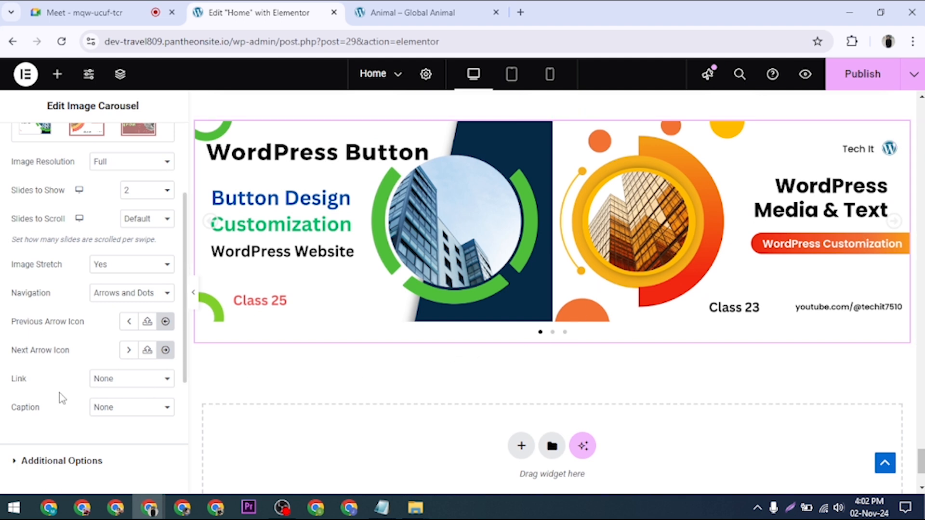
# Set the carousel's link type to Custom URL, leaving the address empty.
pyautogui.click(110, 384)
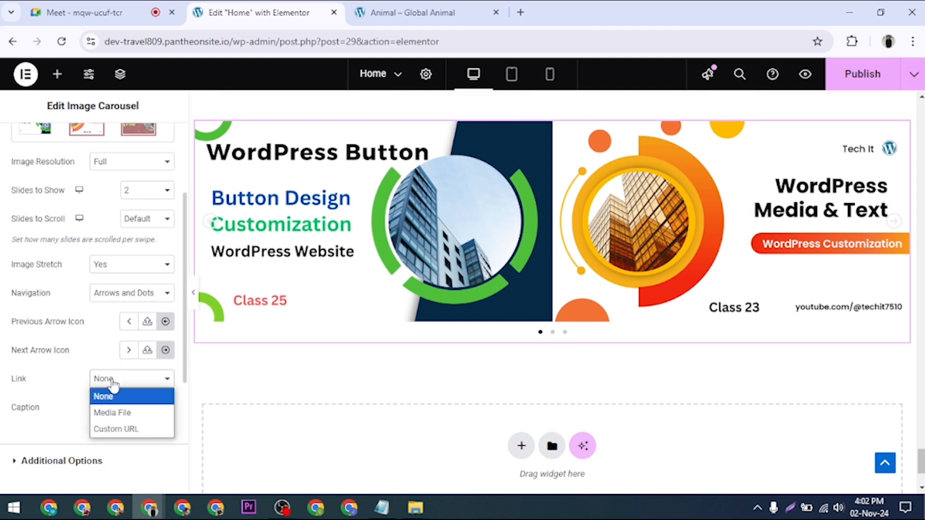
pyautogui.click(120, 430)
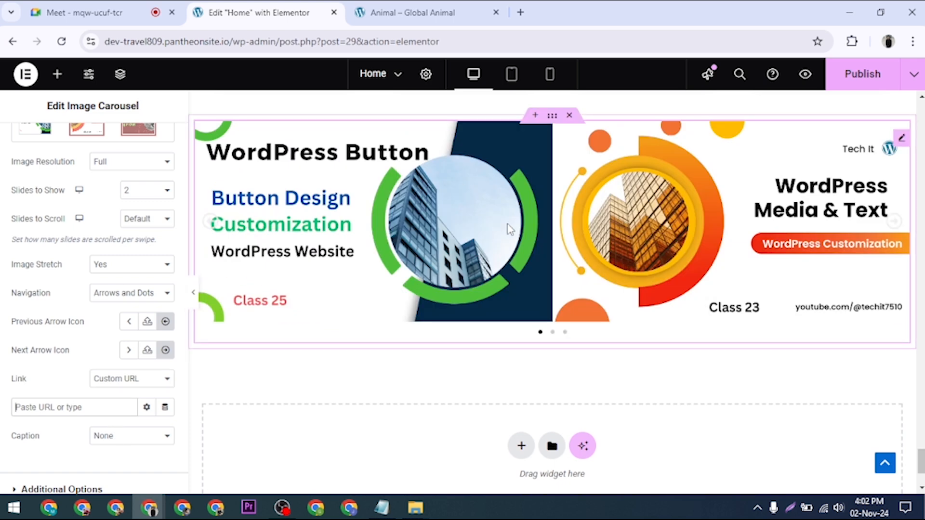
pyautogui.scroll(-3, 506, 228)
pyautogui.scroll(-3, 85, 308)
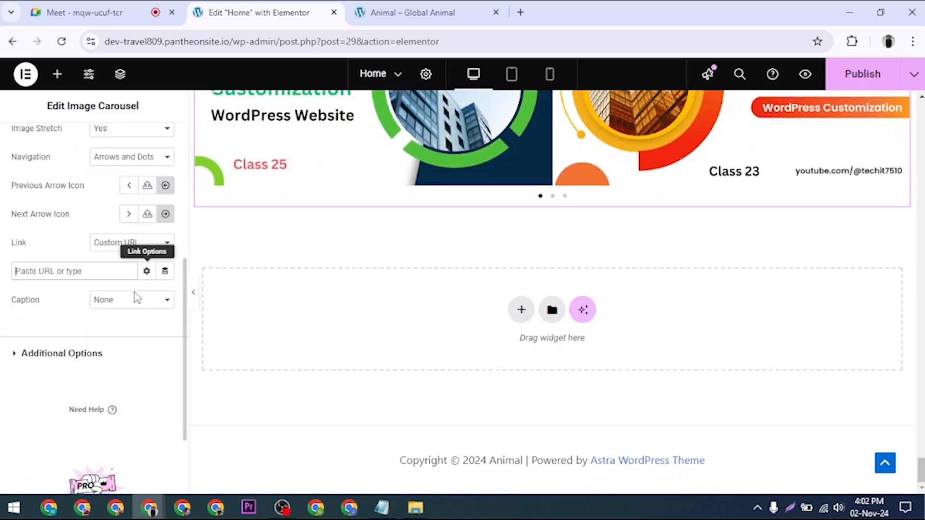
# In the carousel's additional options, try Lazyload on and Pause on Hover off, restoring each setting.
pyautogui.scroll(5, 70, 330)
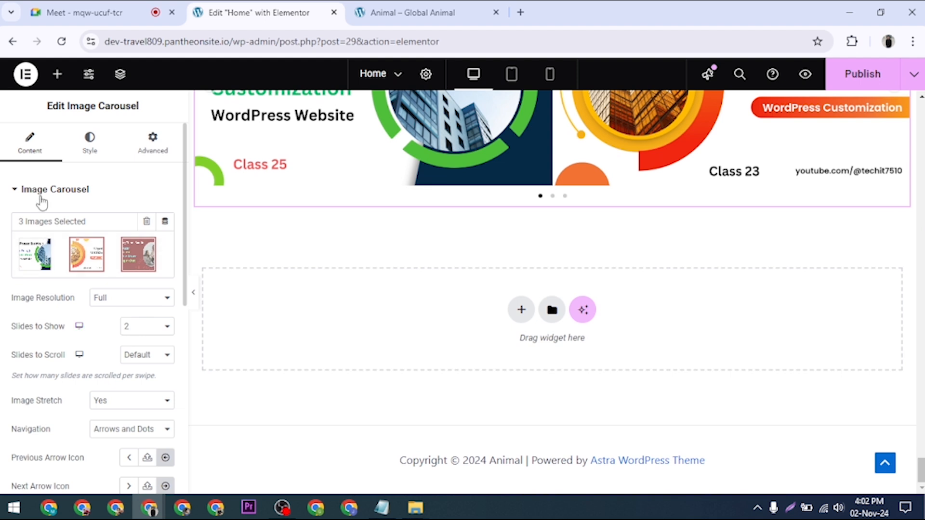
pyautogui.click(42, 201)
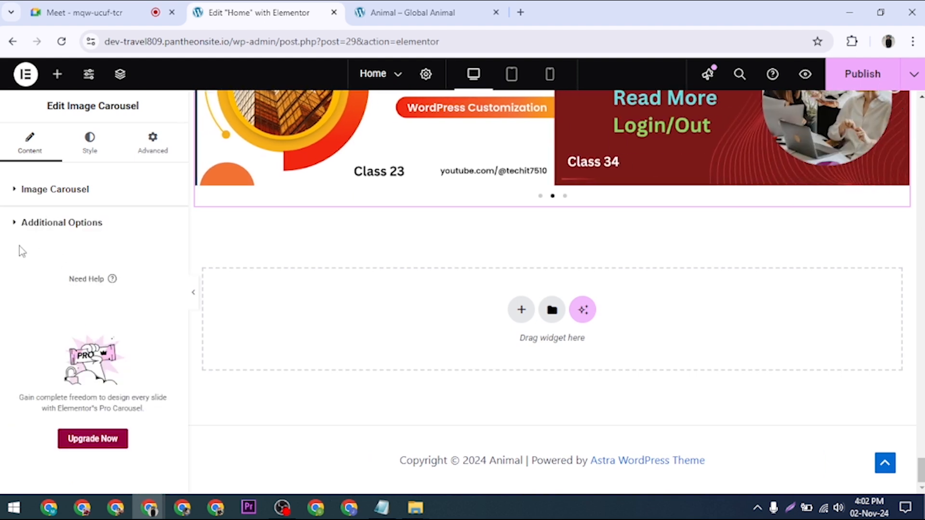
pyautogui.click(59, 231)
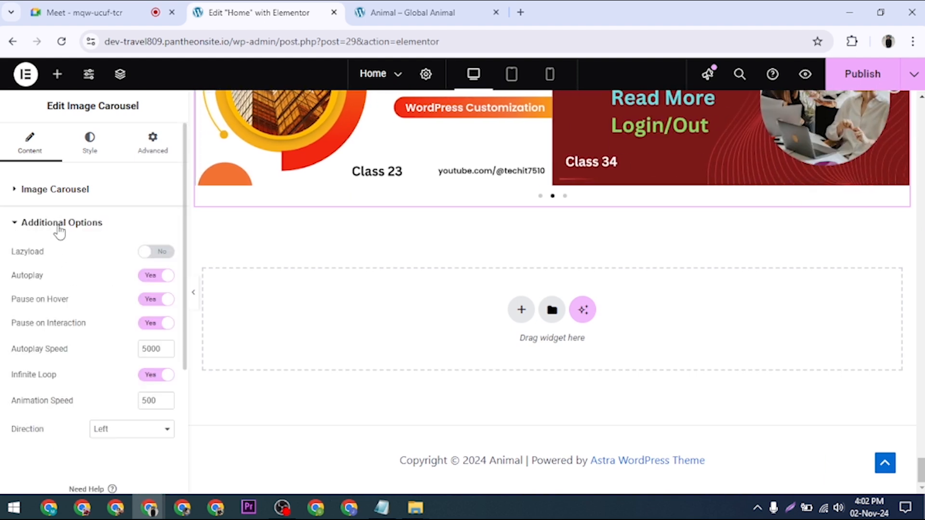
pyautogui.click(150, 252)
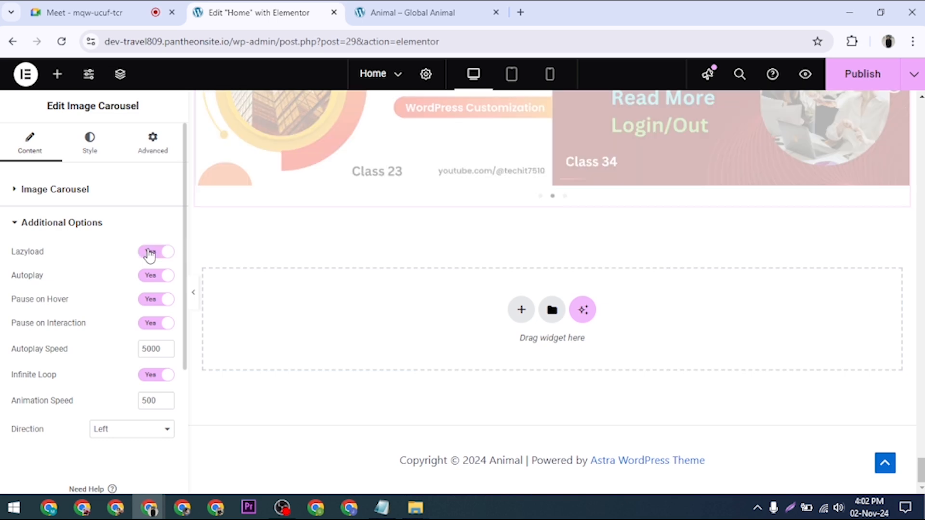
pyautogui.click(150, 253)
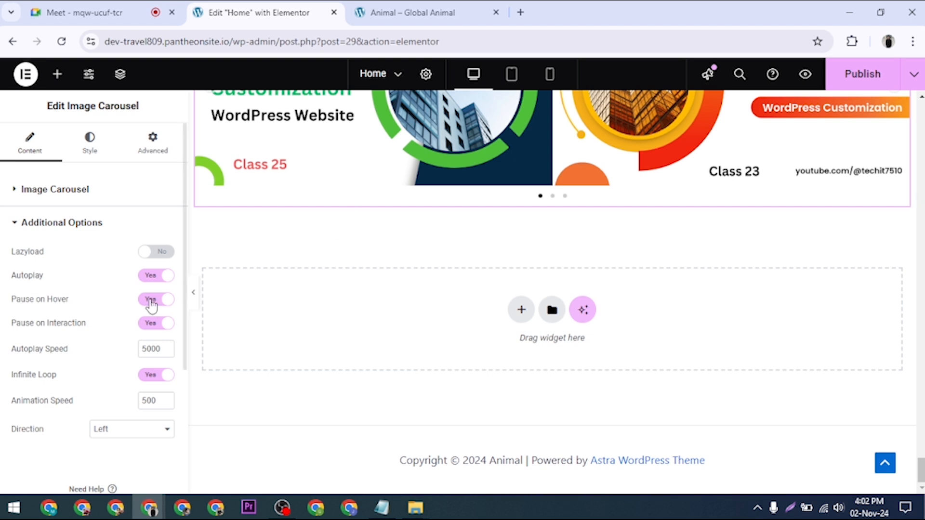
pyautogui.click(158, 301)
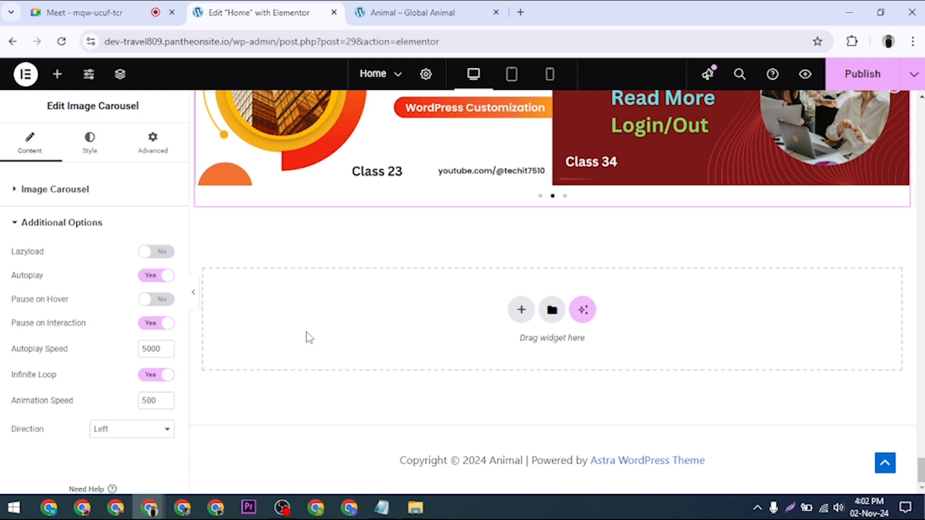
pyautogui.click(160, 299)
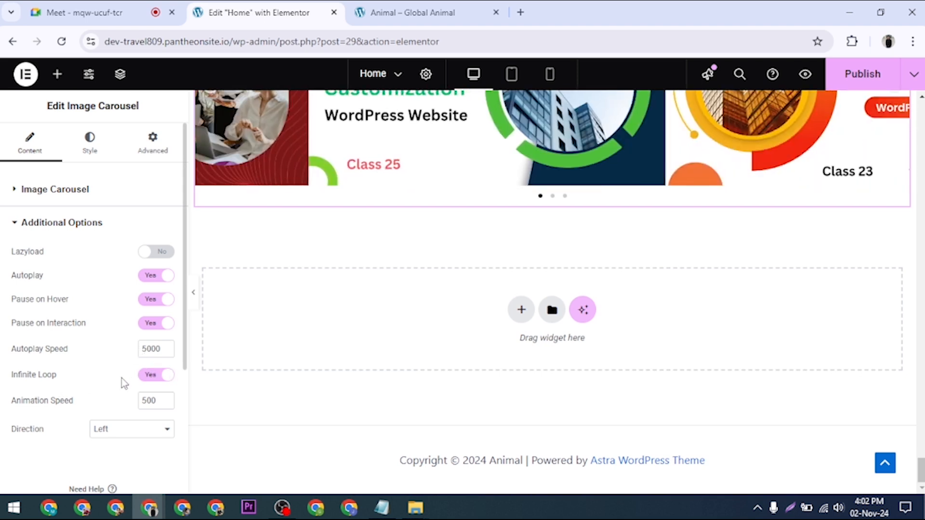
pyautogui.click(44, 228)
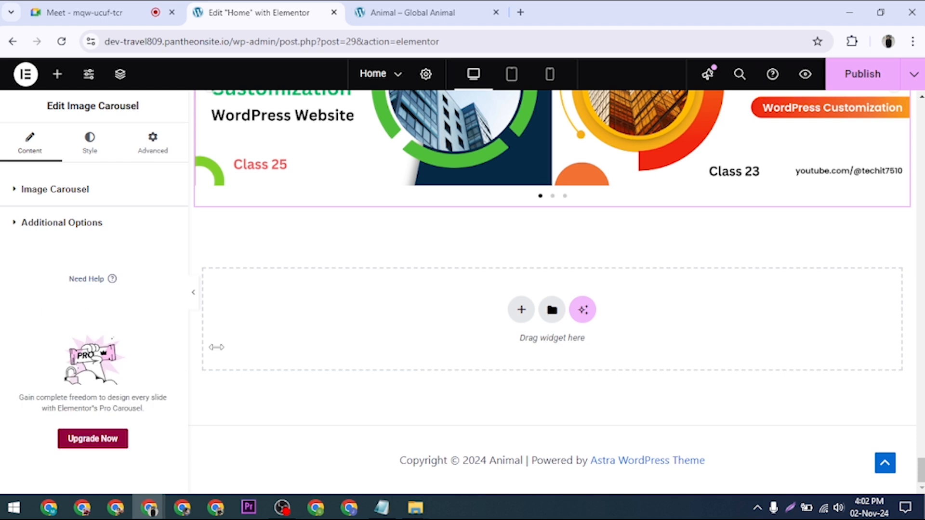
# Set the position of the carousel's navigation arrows to Outside in its style settings.
pyautogui.click(89, 140)
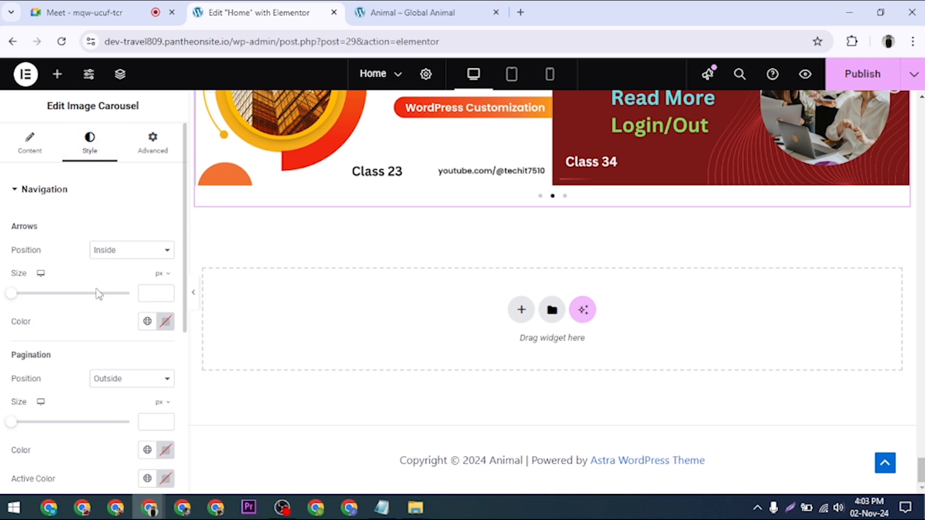
pyautogui.scroll(3, 267, 260)
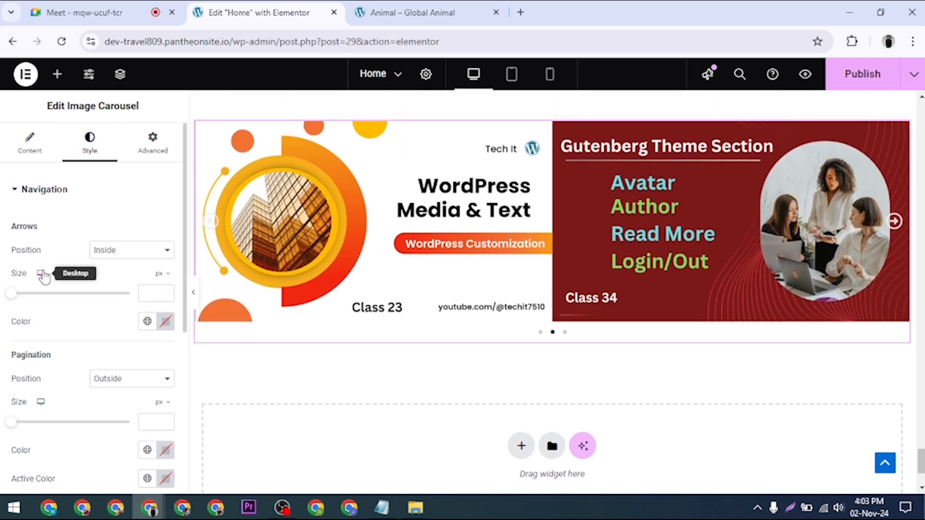
pyautogui.click(107, 254)
pyautogui.click(110, 284)
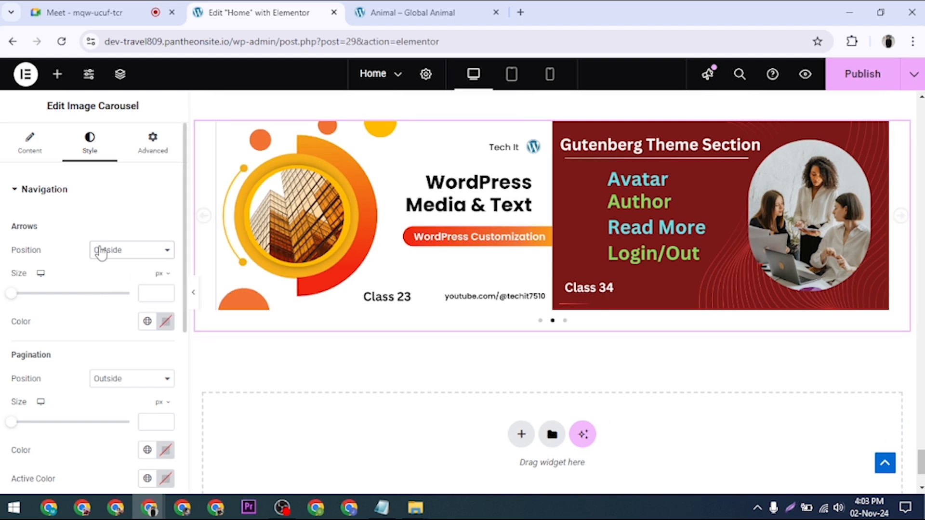
# Set the position of the carousel's navigation arrows to Inside and their size to 34 px.
pyautogui.click(99, 250)
pyautogui.click(113, 268)
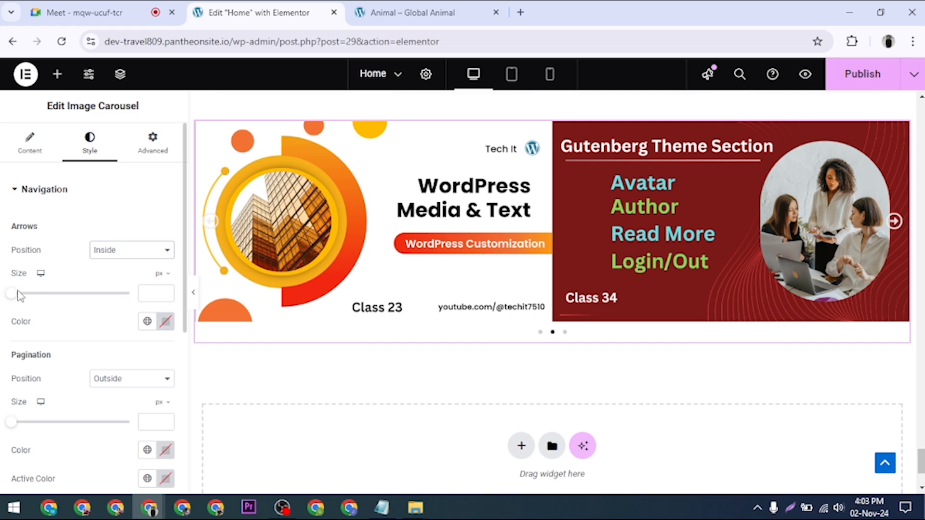
pyautogui.moveTo(16, 301); pyautogui.dragTo(56, 298)
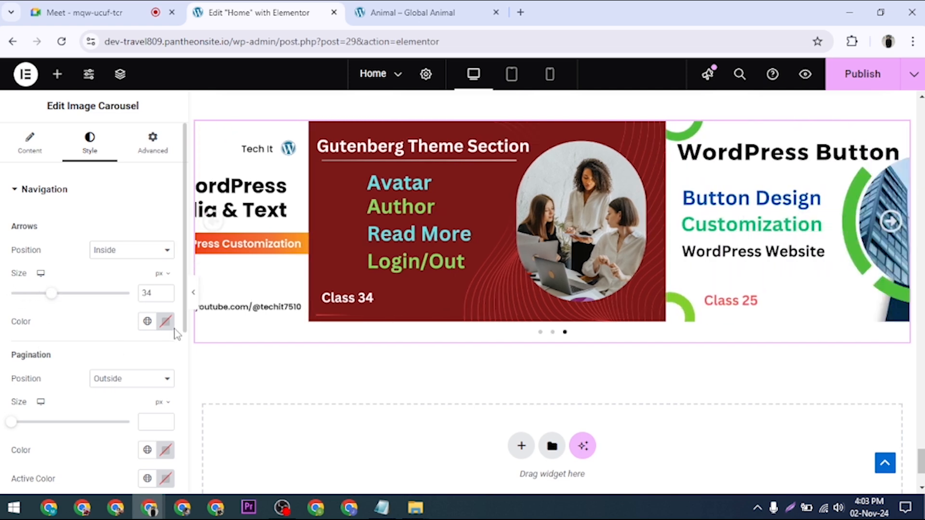
# Set the color of the carousel's navigation arrows to a bright, fully saturated blue.
pyautogui.click(165, 321)
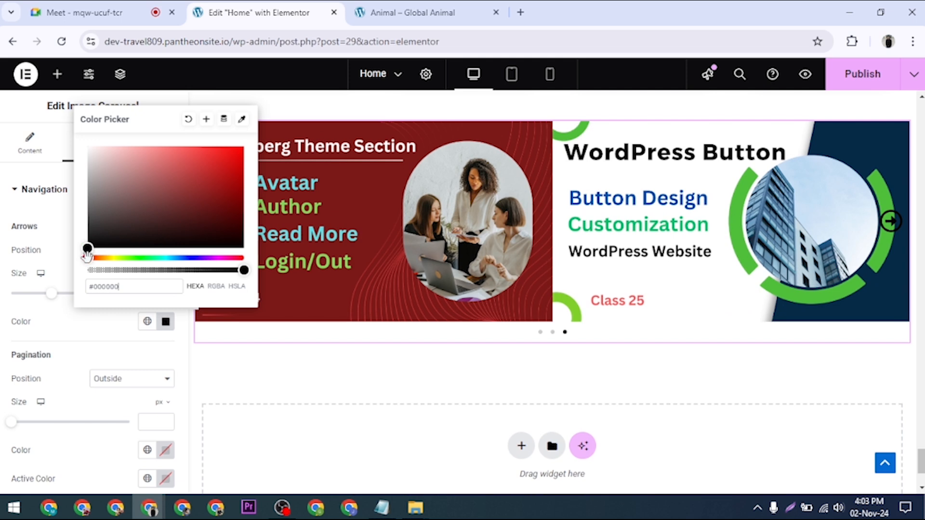
pyautogui.moveTo(92, 249); pyautogui.dragTo(169, 194)
pyautogui.moveTo(183, 258); pyautogui.dragTo(189, 258)
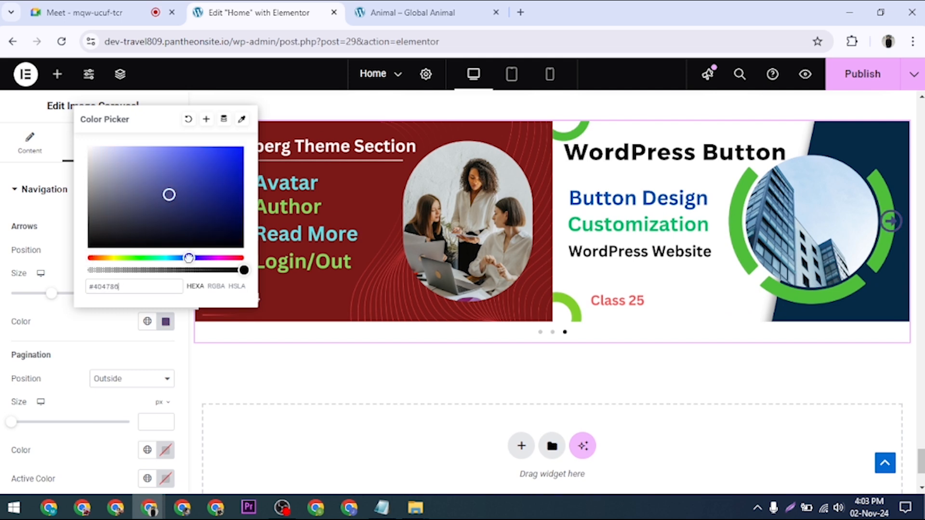
pyautogui.moveTo(212, 184); pyautogui.dragTo(244, 153)
pyautogui.click(163, 327)
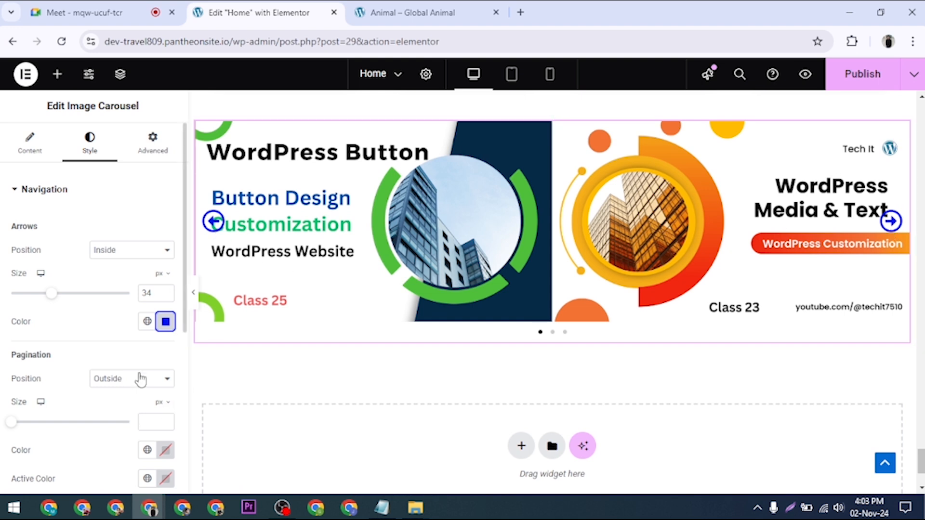
# Try the Inside position for the carousel's pagination dots, and restore it to Outside.
pyautogui.scroll(-1, 97, 333)
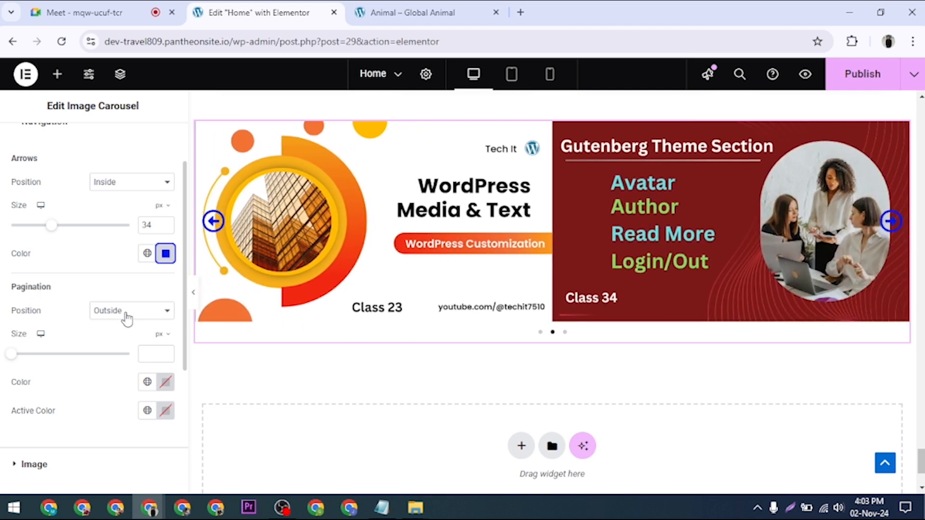
pyautogui.click(127, 318)
pyautogui.click(117, 345)
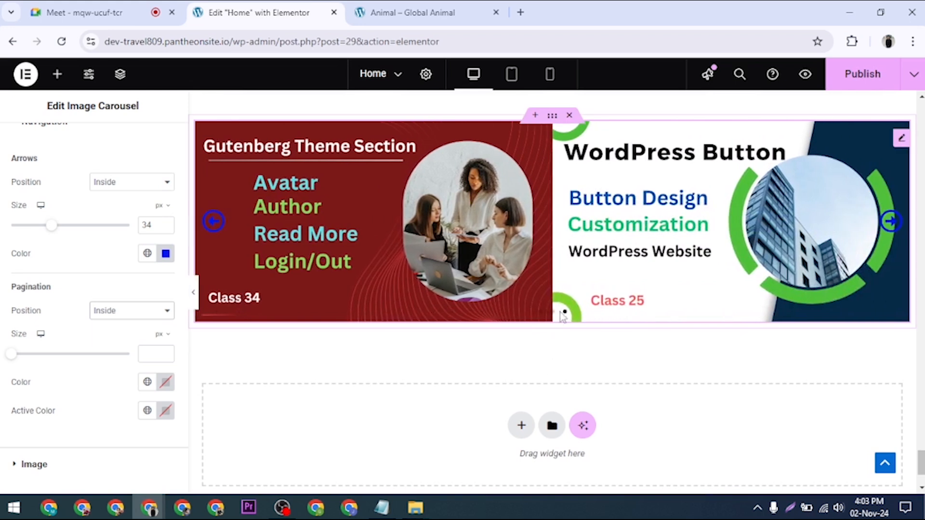
pyautogui.click(124, 310)
pyautogui.click(118, 328)
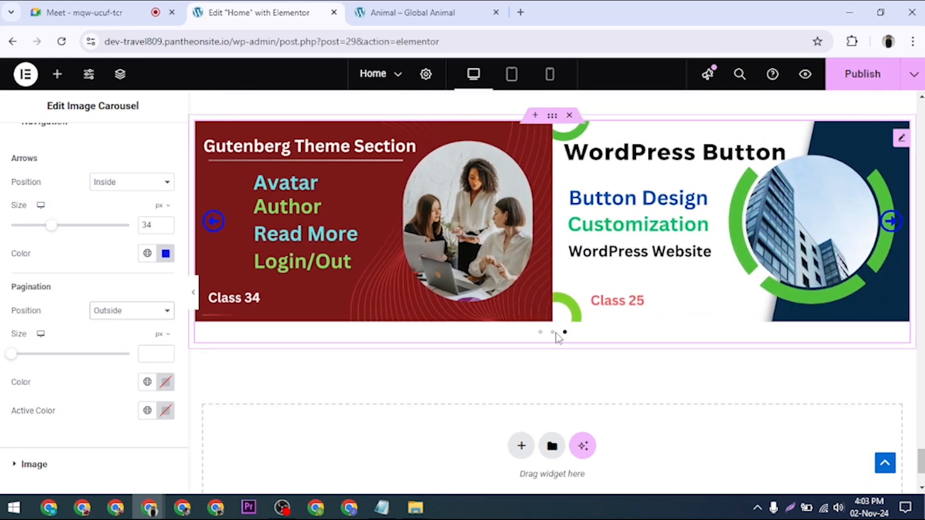
# Set the color of the carousel's pagination dots to black, #000000.
pyautogui.click(165, 383)
pyautogui.moveTo(164, 307); pyautogui.dragTo(86, 310)
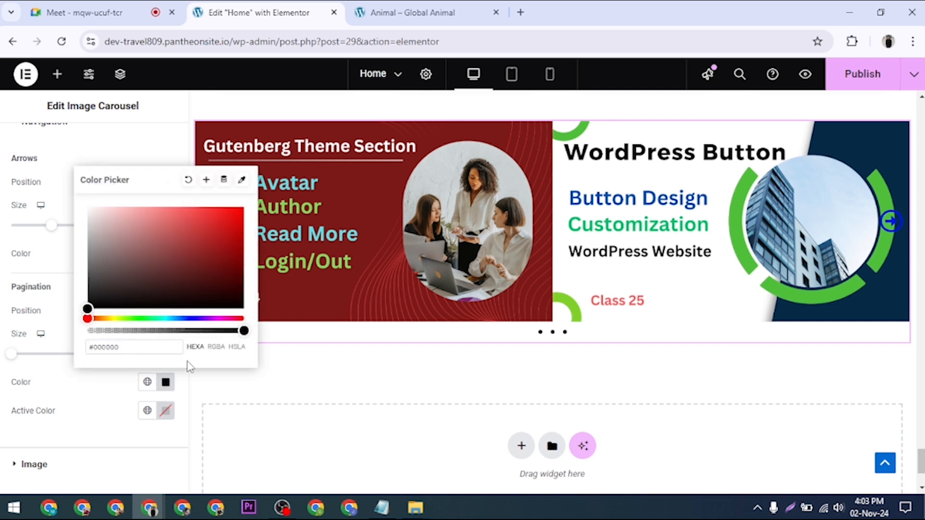
pyautogui.click(168, 384)
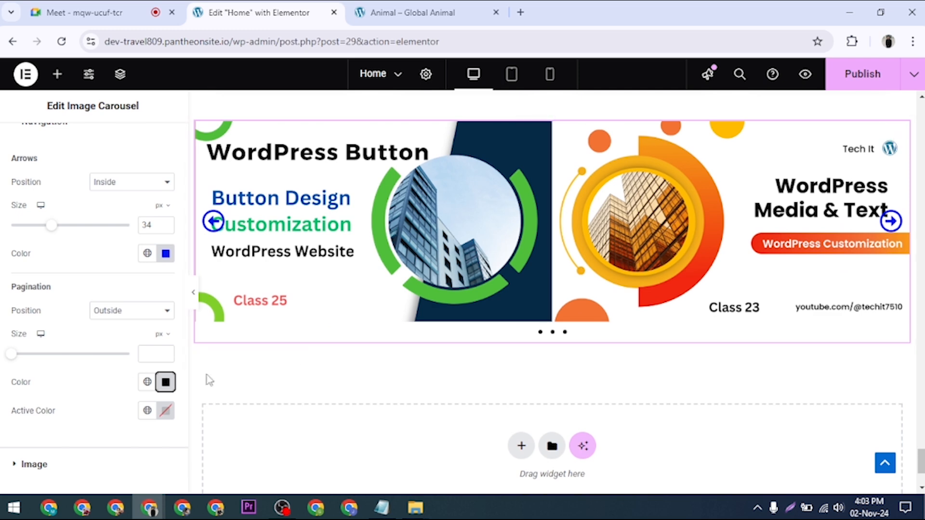
# Set the active color of the carousel's pagination dots to the green #00963A.
pyautogui.click(165, 410)
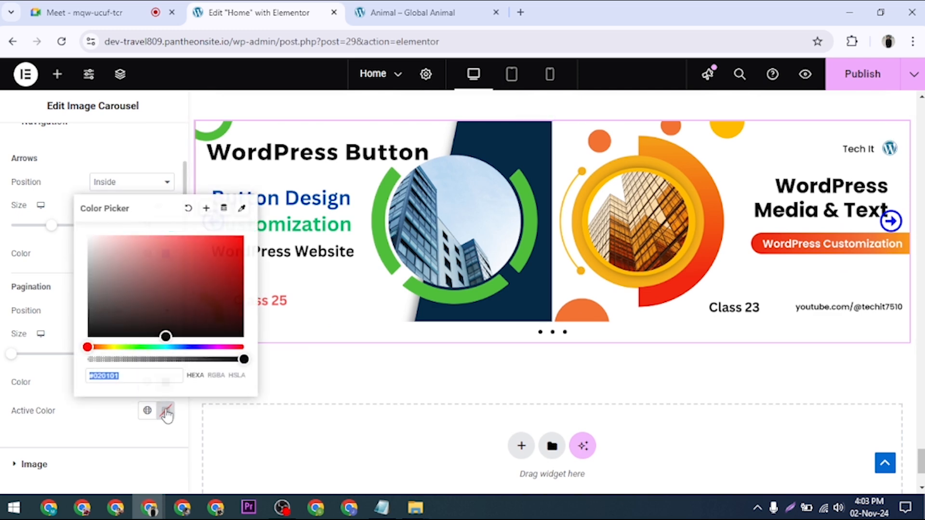
pyautogui.click(150, 347)
pyautogui.click(225, 262)
pyautogui.moveTo(224, 262); pyautogui.dragTo(255, 283)
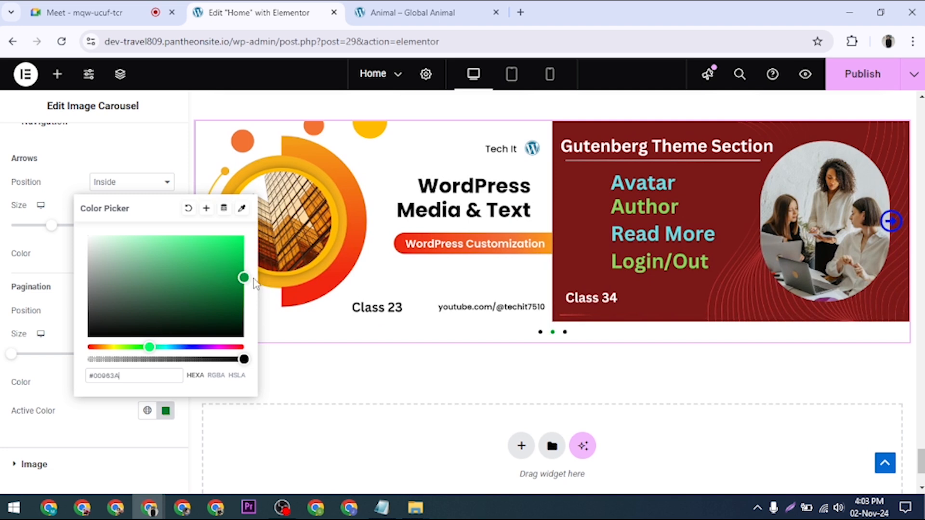
pyautogui.click(166, 410)
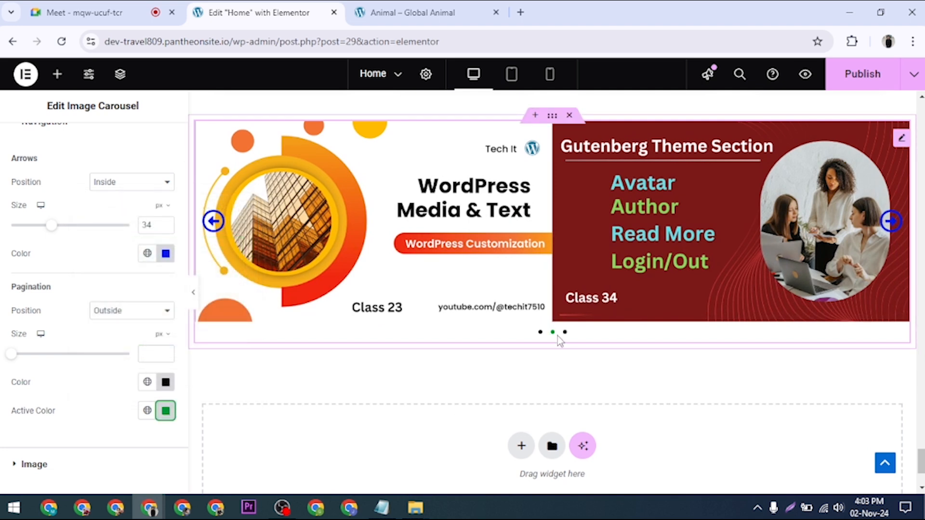
# Collapse the carousel's Navigation style settings and expand its Image style settings.
pyautogui.scroll(-3, 107, 351)
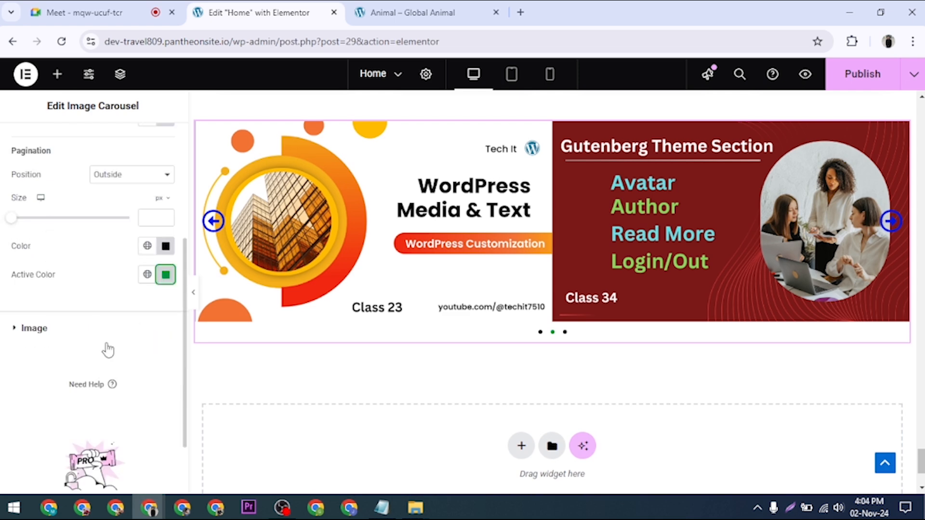
pyautogui.scroll(5, 106, 343)
pyautogui.click(53, 195)
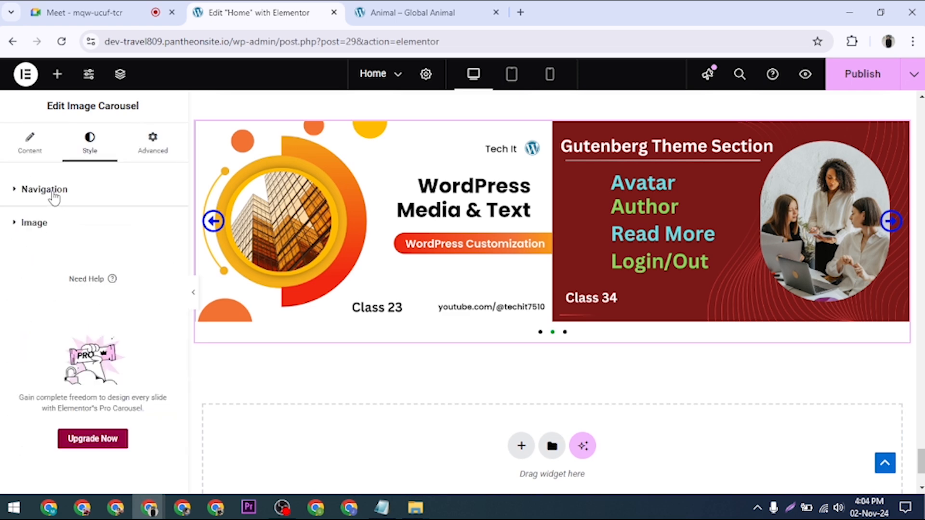
pyautogui.click(34, 230)
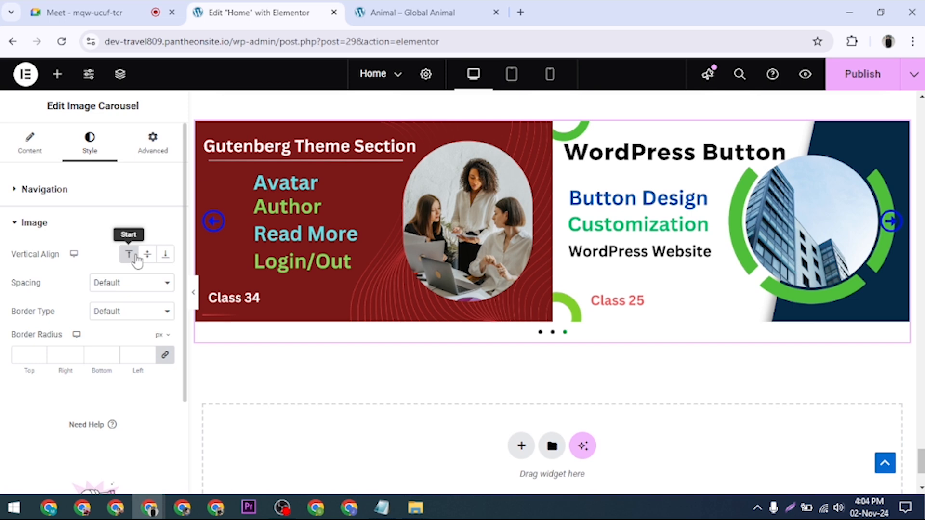
# Try the center and end vertical alignments for the carousel images, leaving no alignment selected.
pyautogui.click(148, 254)
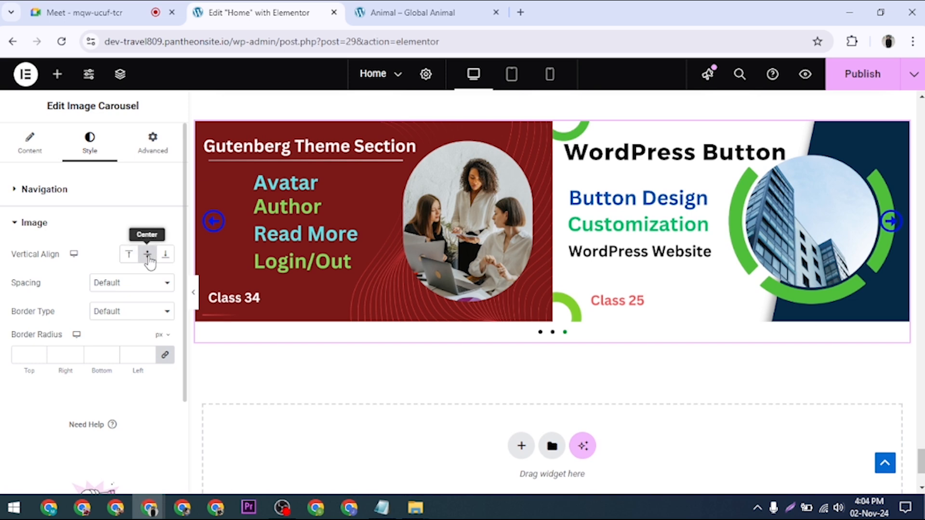
pyautogui.click(164, 257)
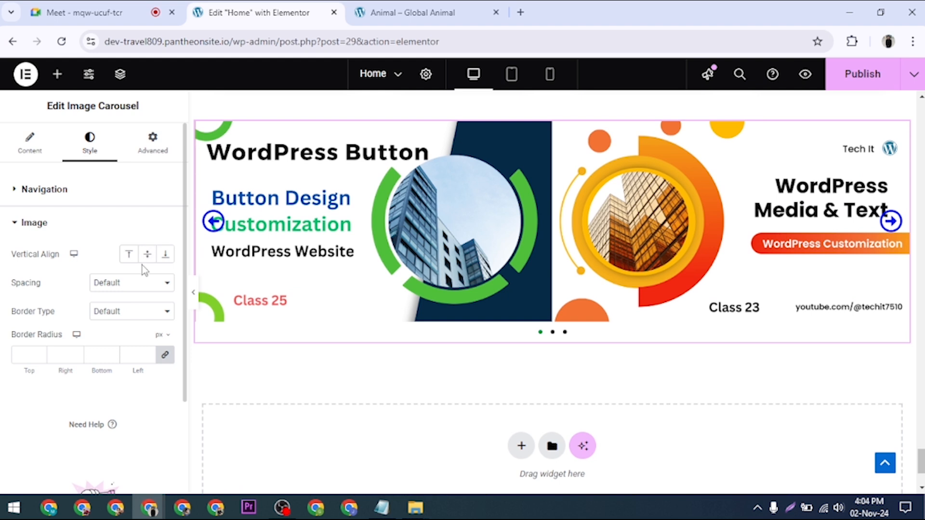
pyautogui.click(147, 256)
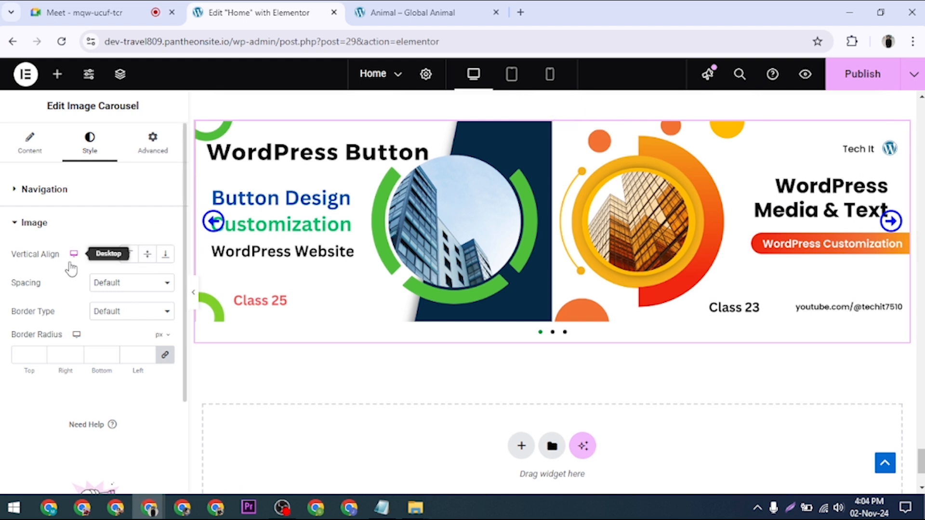
# Try a custom image spacing of 35 px in the carousel, and restore the spacing to Default.
pyautogui.click(127, 284)
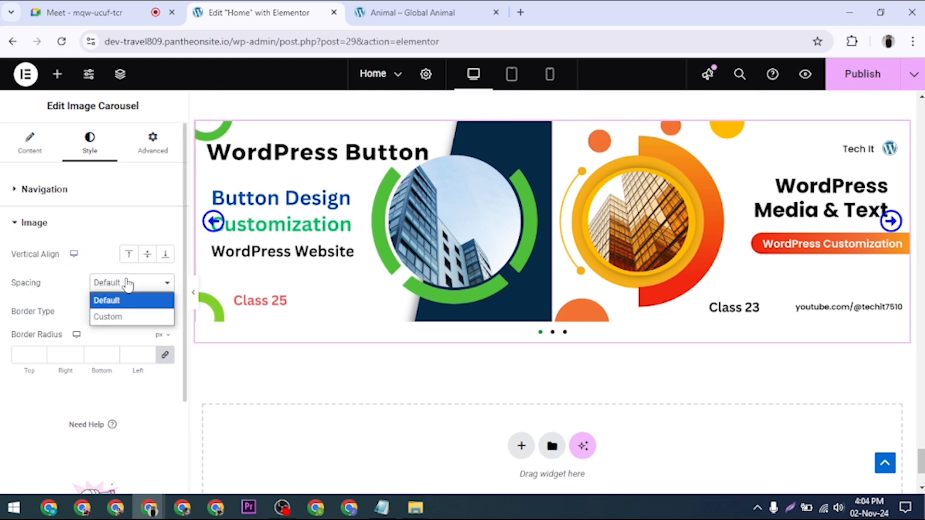
pyautogui.click(129, 316)
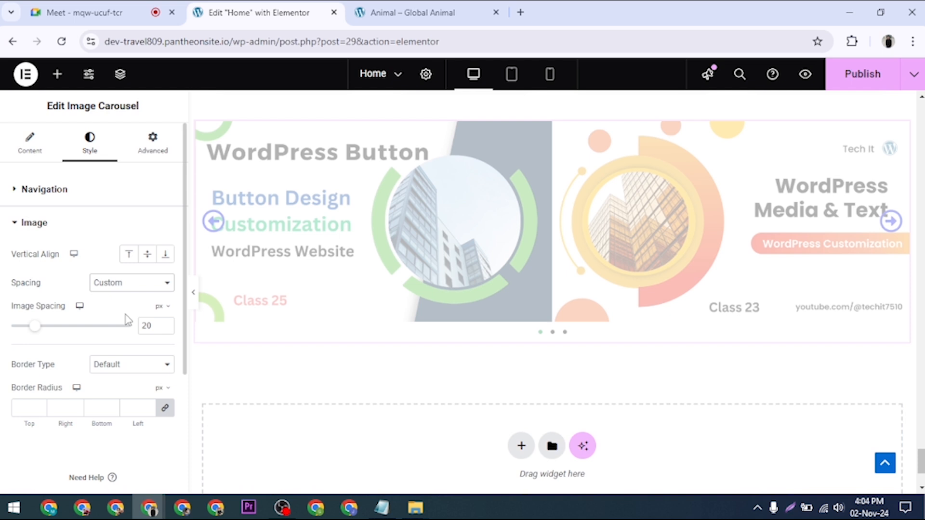
pyautogui.moveTo(39, 332)
pyautogui.mouseDown()
pyautogui.moveTo(17, 330)
pyautogui.moveTo(74, 327)
pyautogui.moveTo(52, 326)
pyautogui.mouseUp()
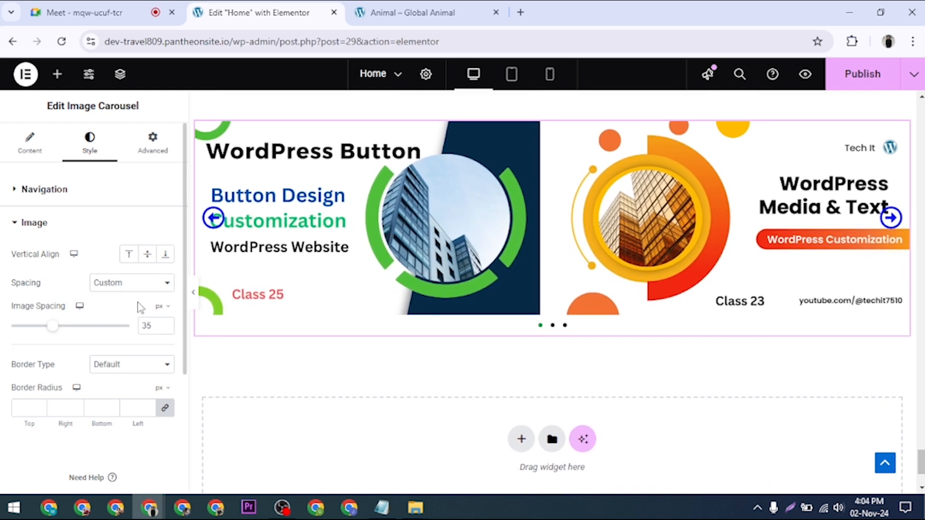
pyautogui.click(140, 285)
pyautogui.click(134, 301)
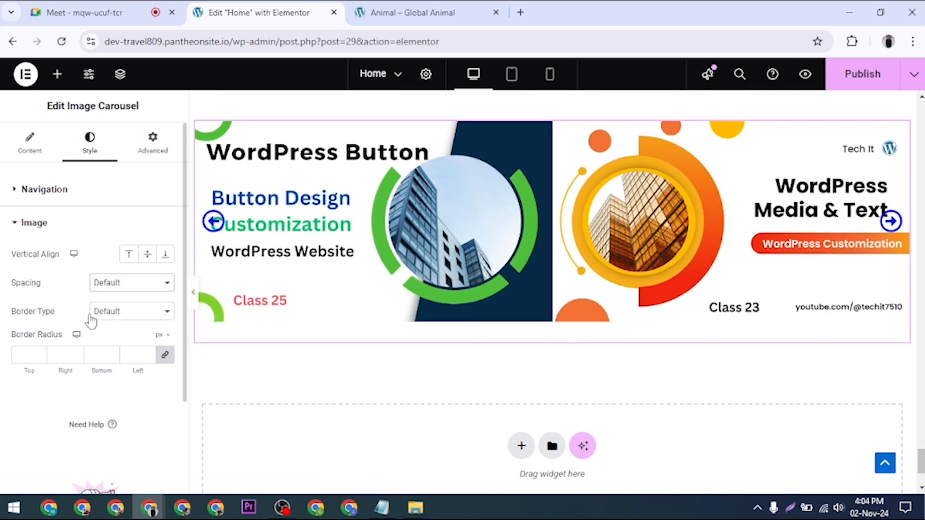
# Give the carousel images a Solid border with a width of 2 px on all sides.
pyautogui.click(127, 313)
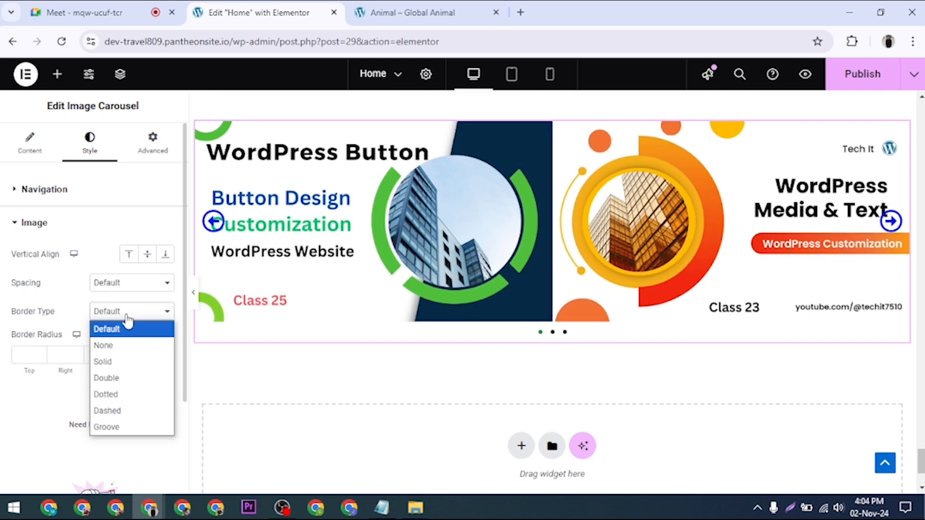
pyautogui.click(114, 361)
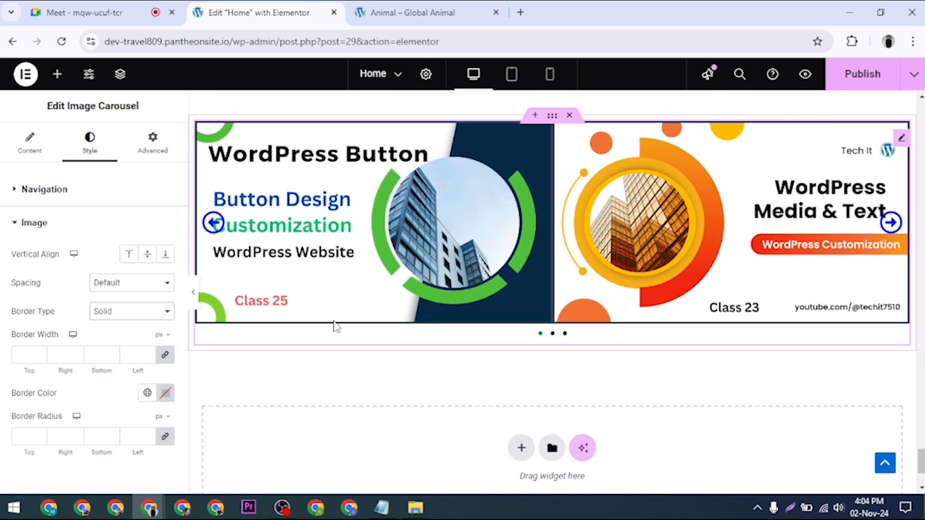
pyautogui.click(20, 355)
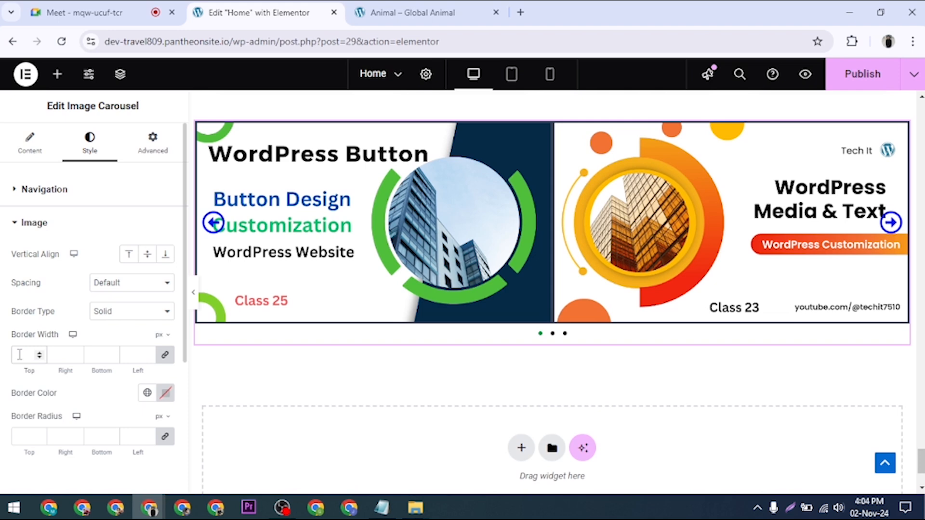
pyautogui.write('2')
# Set the border color of the carousel images to black, #000000.
pyautogui.scroll(-2, 24, 354)
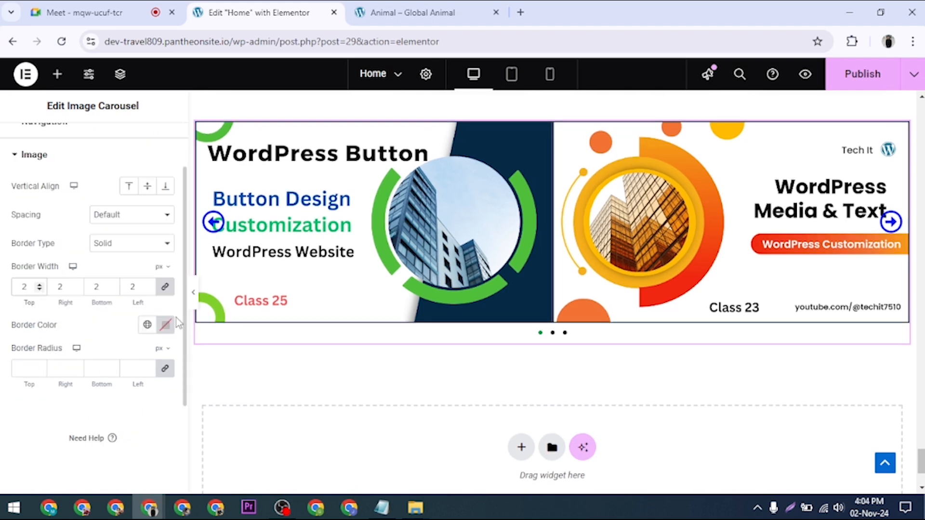
pyautogui.click(165, 325)
pyautogui.moveTo(104, 250); pyautogui.dragTo(84, 262)
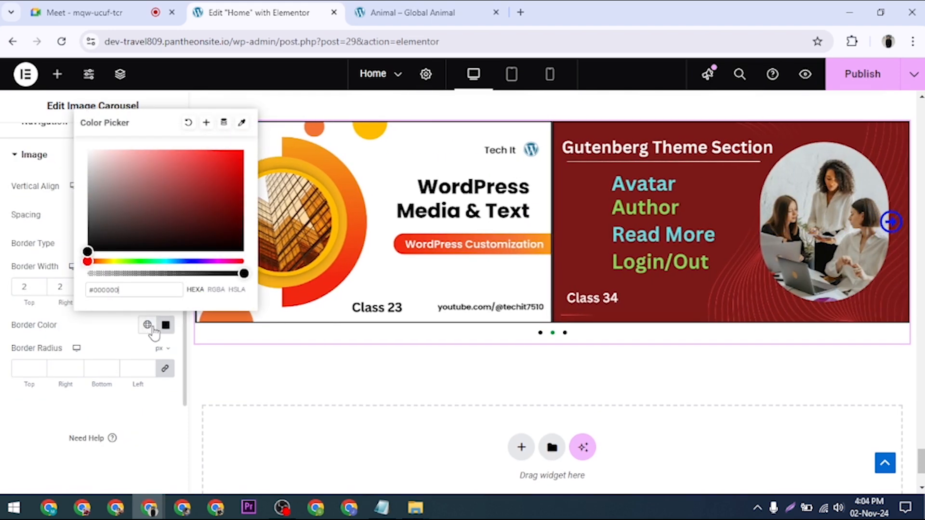
pyautogui.click(167, 331)
# Set the border radius of the carousel images to 10 px on all corners, and collapse the Image style settings.
pyautogui.click(31, 368)
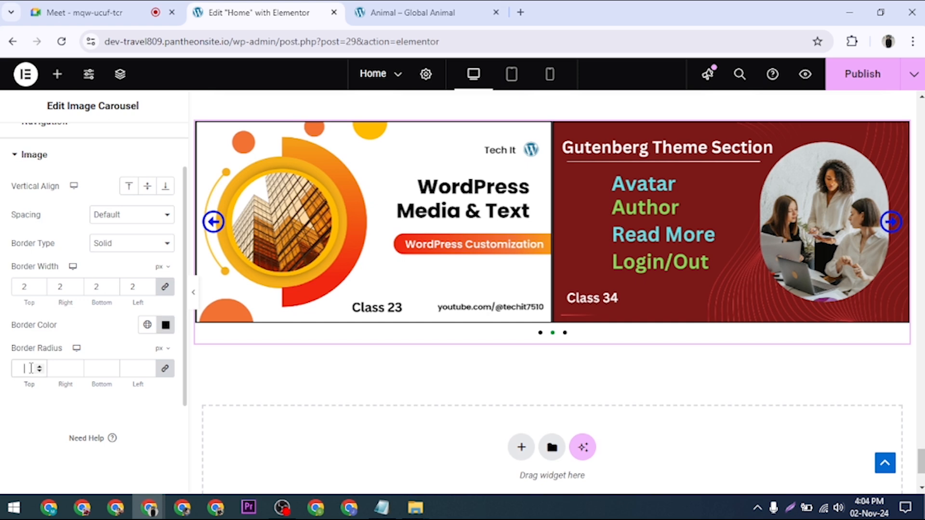
pyautogui.write('10')
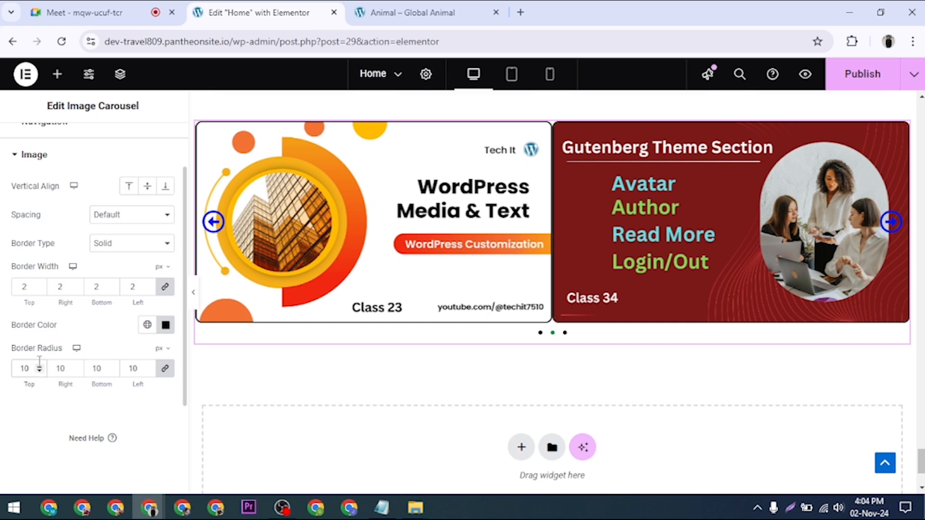
pyautogui.scroll(2, 72, 342)
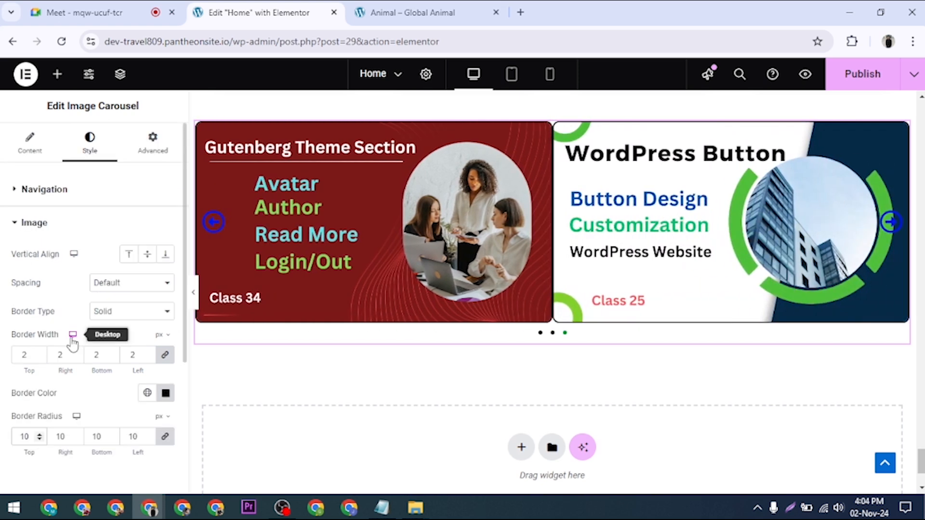
pyautogui.click(64, 224)
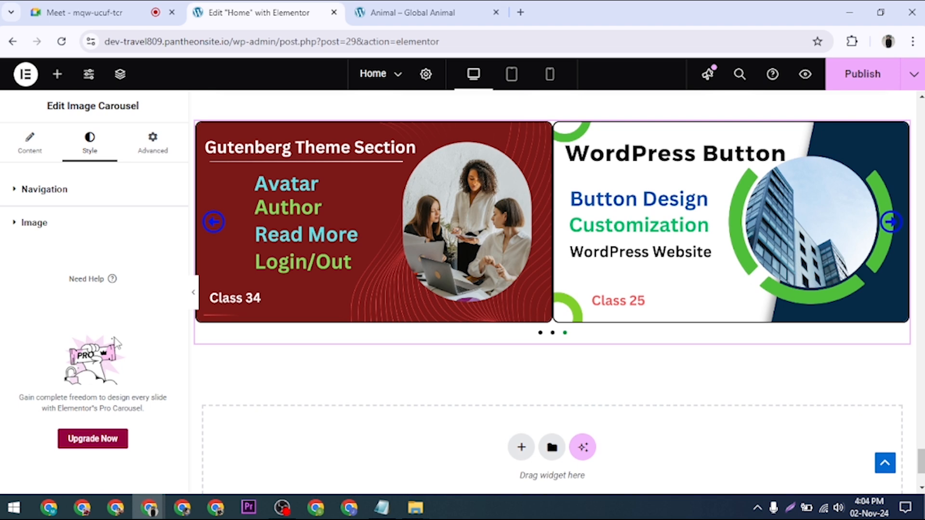
# Set the carousel's padding to 25 px on all sides in its advanced layout settings, and return to its style settings.
pyautogui.click(152, 144)
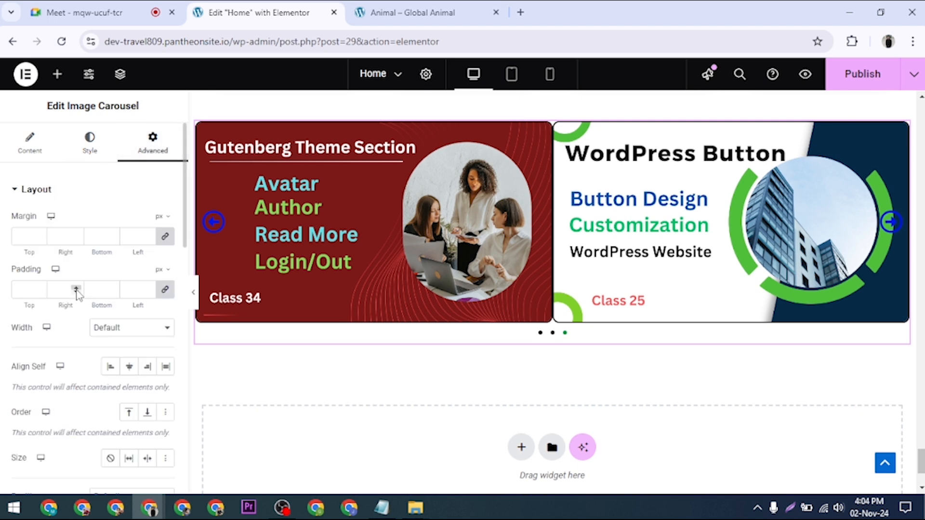
pyautogui.click(24, 290)
pyautogui.write('25')
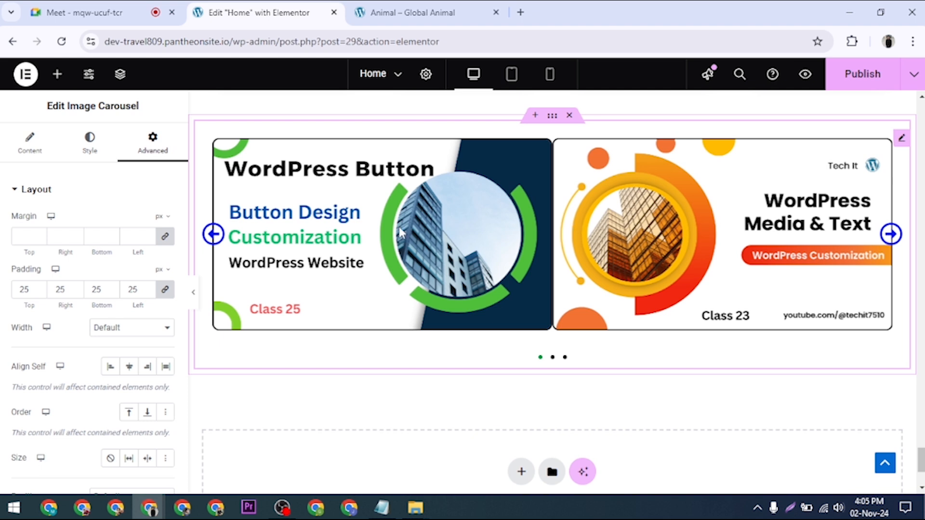
pyautogui.click(85, 147)
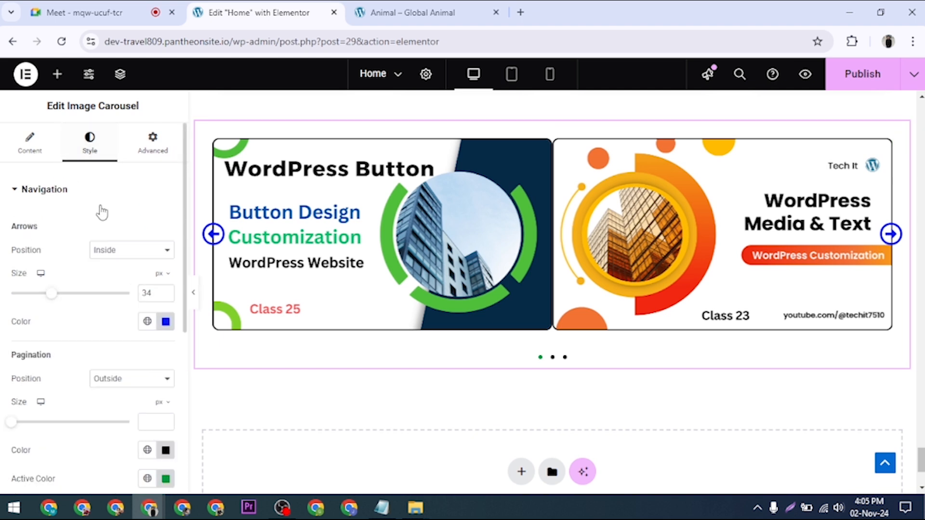
# Set the carousel's image spacing to Custom with a value of 25 px, collapse the Image style settings, and publish the page.
pyautogui.click(38, 193)
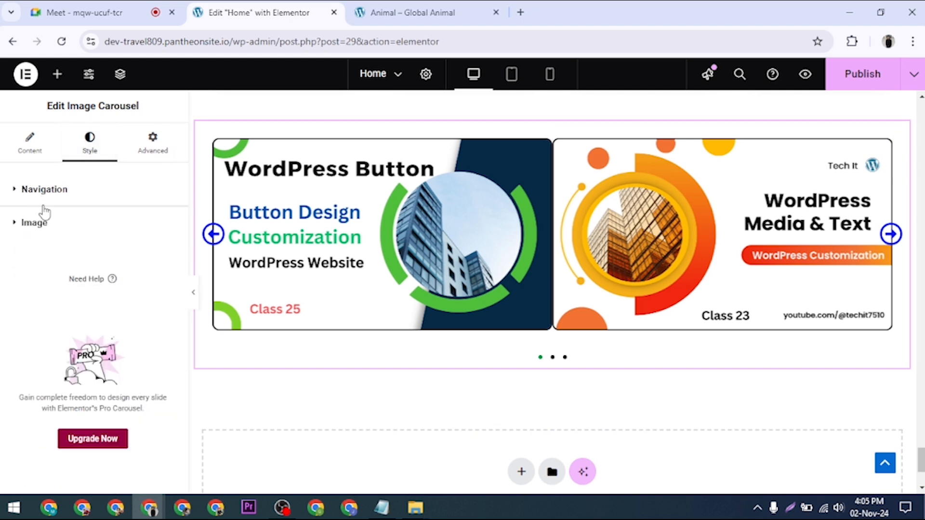
pyautogui.click(43, 220)
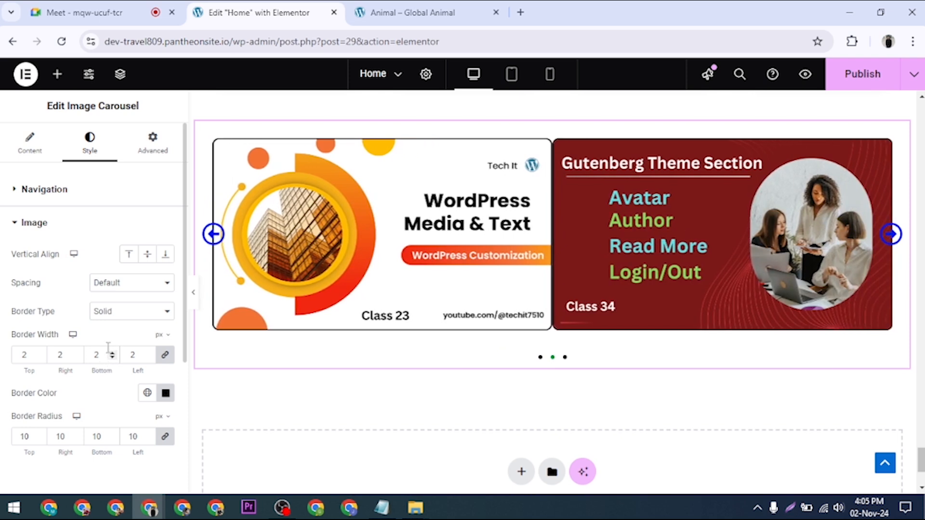
pyautogui.scroll(-2, 106, 347)
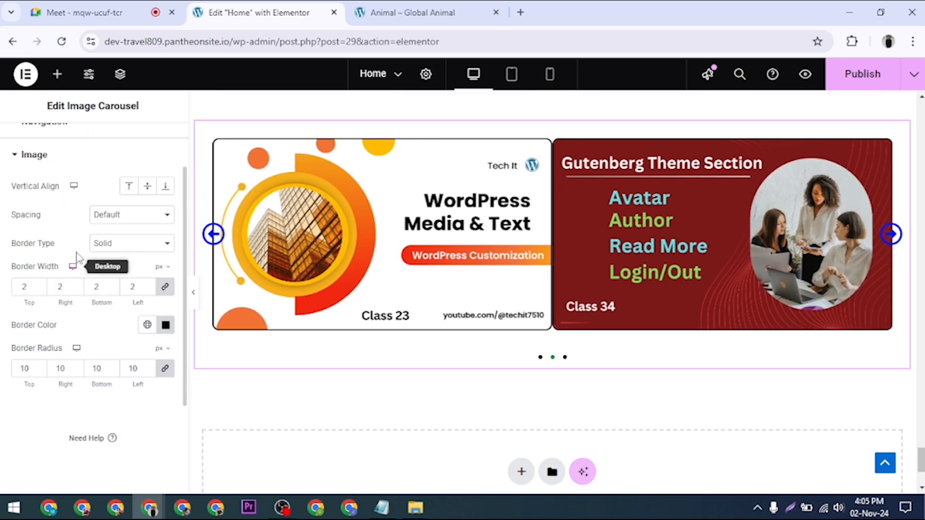
pyautogui.click(113, 217)
pyautogui.click(105, 249)
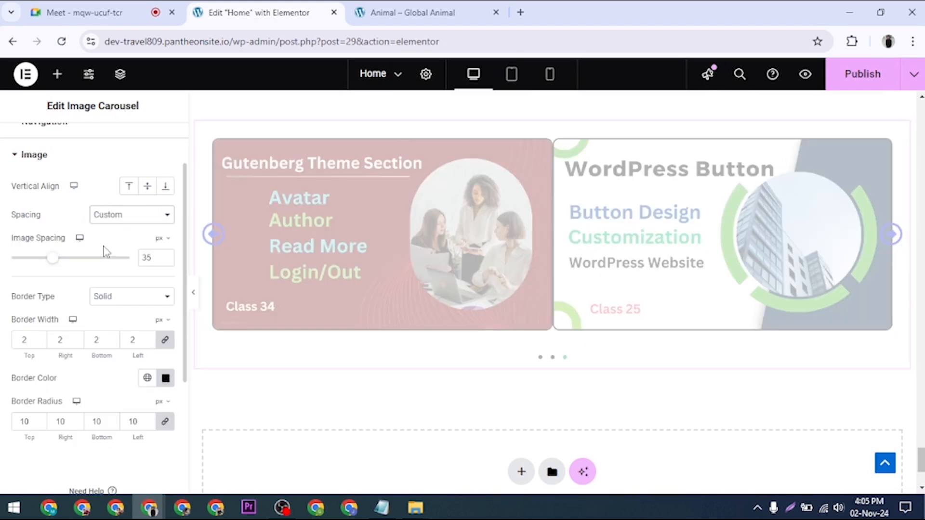
pyautogui.moveTo(56, 263)
pyautogui.mouseDown()
pyautogui.moveTo(86, 265)
pyautogui.moveTo(42, 263)
pyautogui.mouseUp()
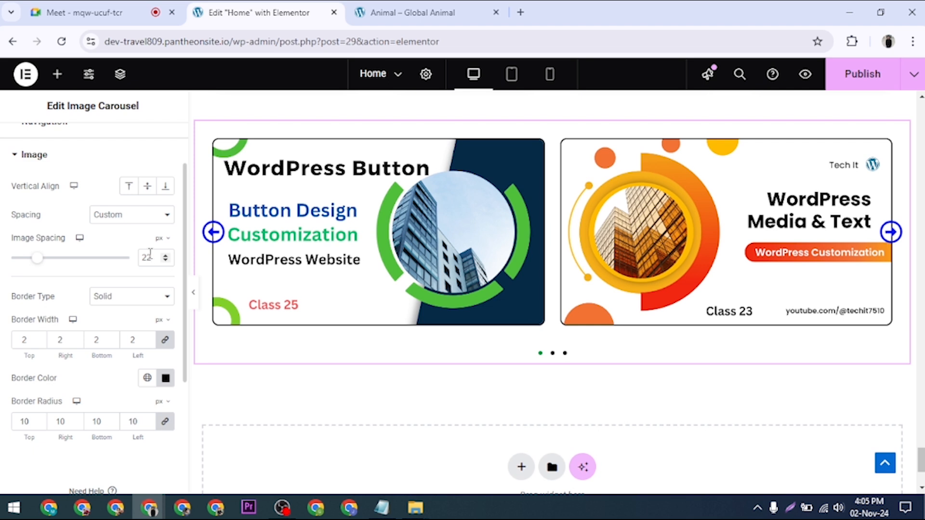
pyautogui.write('25')
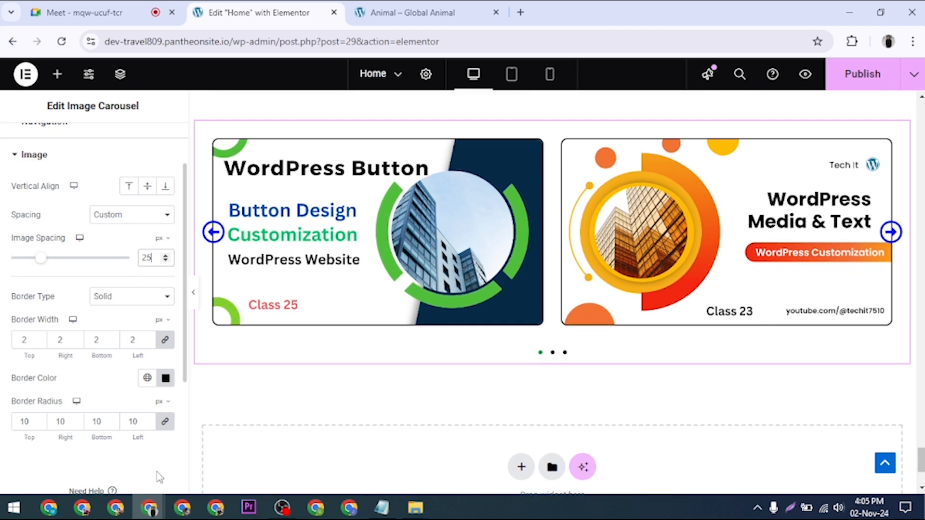
pyautogui.scroll(2, 77, 243)
pyautogui.click(58, 233)
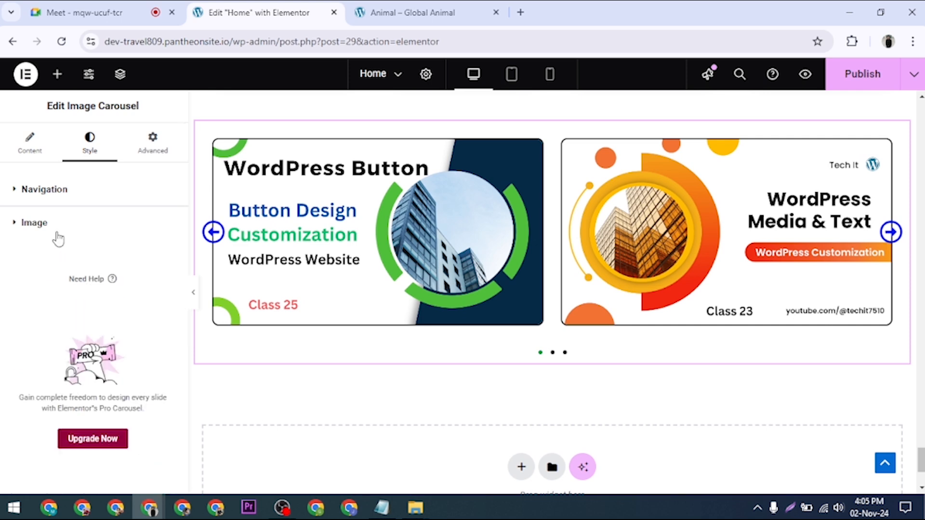
pyautogui.click(843, 80)
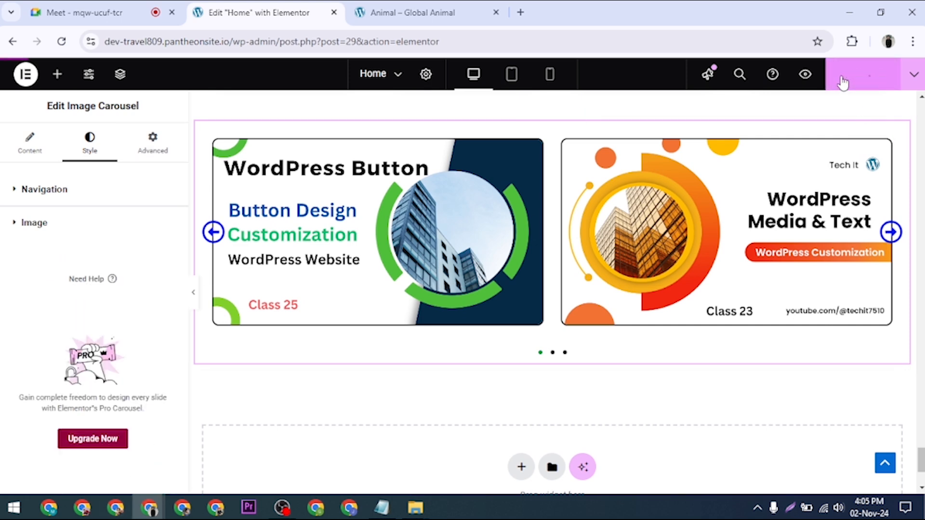
# Switch to the refreshed live preview of the page and go down to the image carousel above the footer.
pyautogui.click(434, 13)
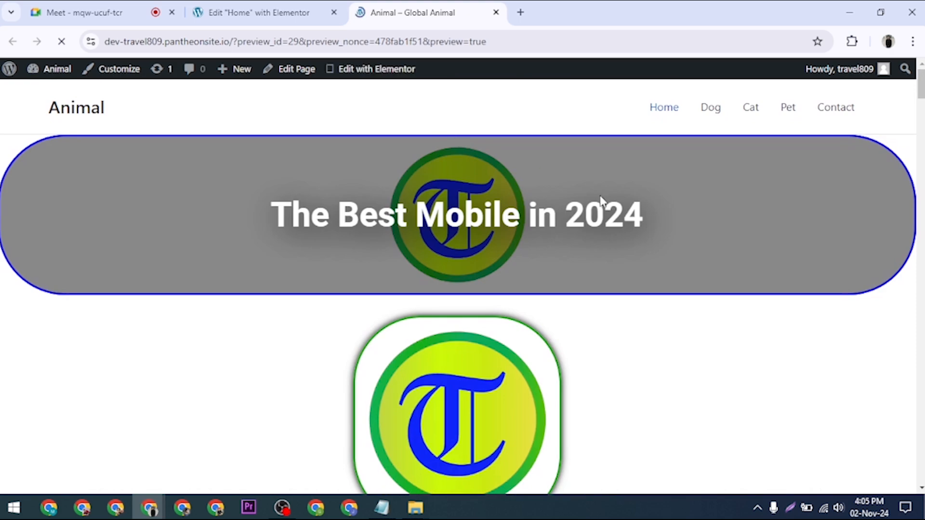
pyautogui.scroll(-10, 597, 212)
pyautogui.scroll(-20, 597, 214)
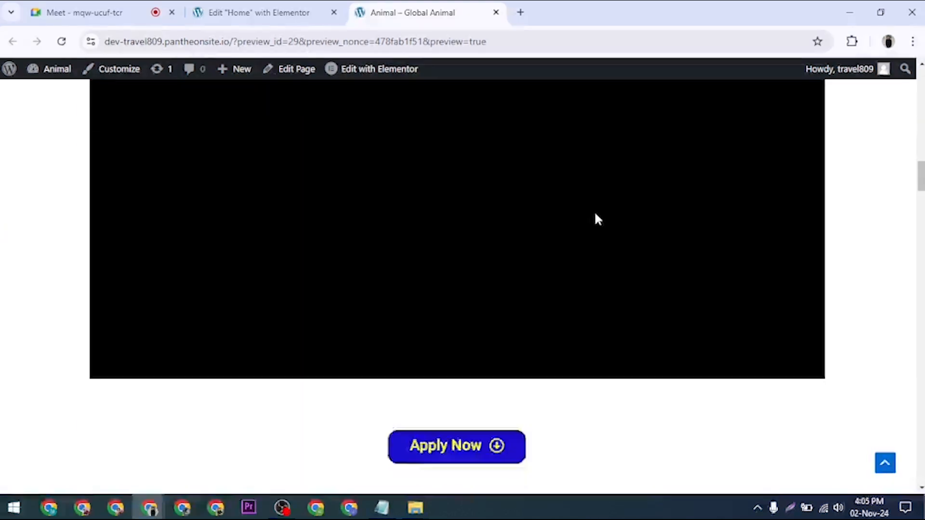
pyautogui.scroll(-20, 588, 231)
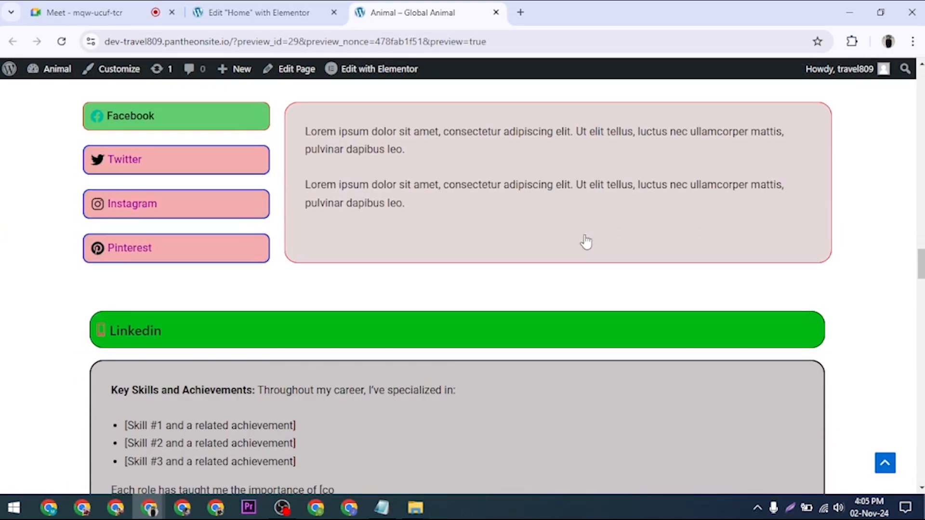
pyautogui.scroll(-15, 580, 241)
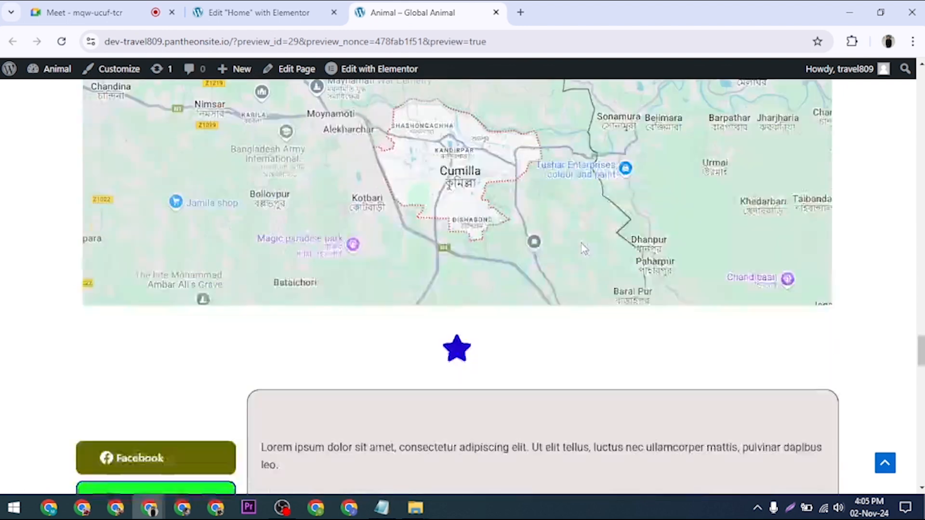
pyautogui.scroll(-10, 581, 242)
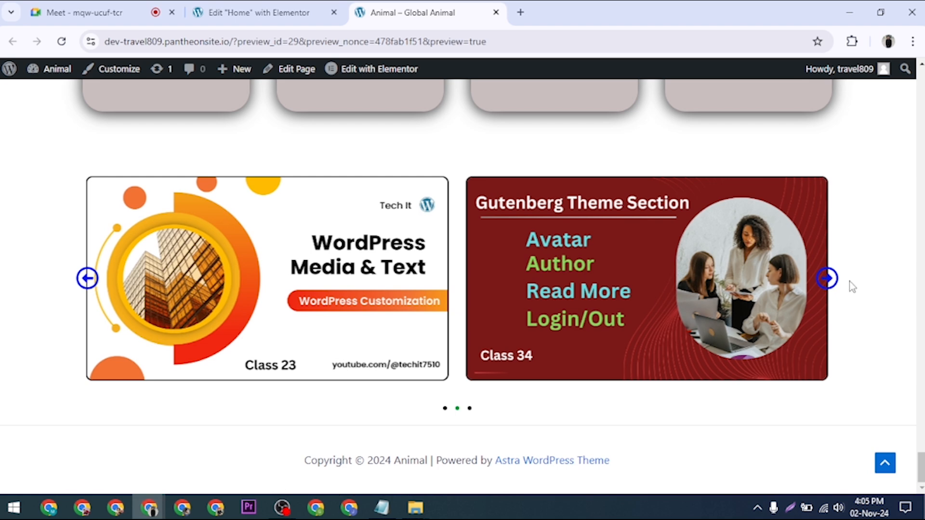
# Test the carousel on the live page by moving through its slides with both arrows and a pagination dot.
pyautogui.click(826, 278)
pyautogui.click(827, 278)
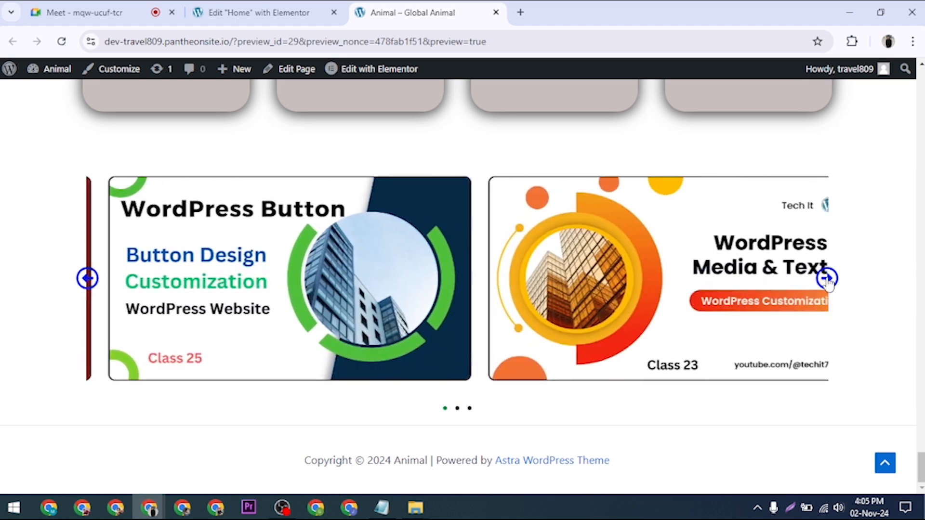
pyautogui.click(827, 279)
pyautogui.click(826, 278)
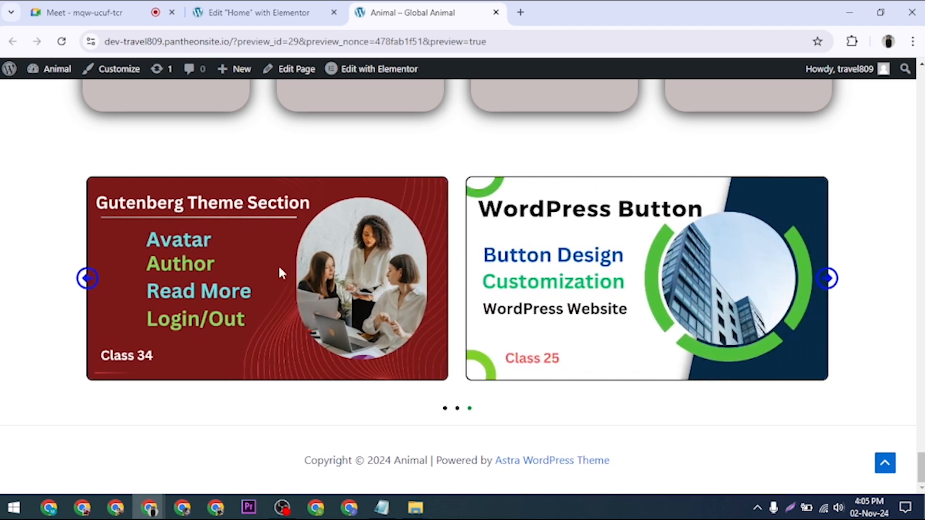
pyautogui.click(82, 280)
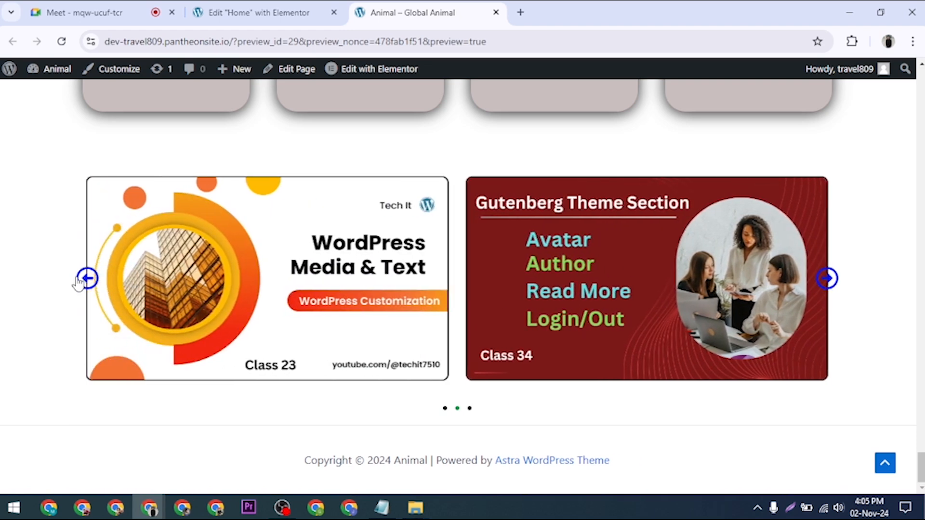
pyautogui.click(85, 279)
pyautogui.click(85, 278)
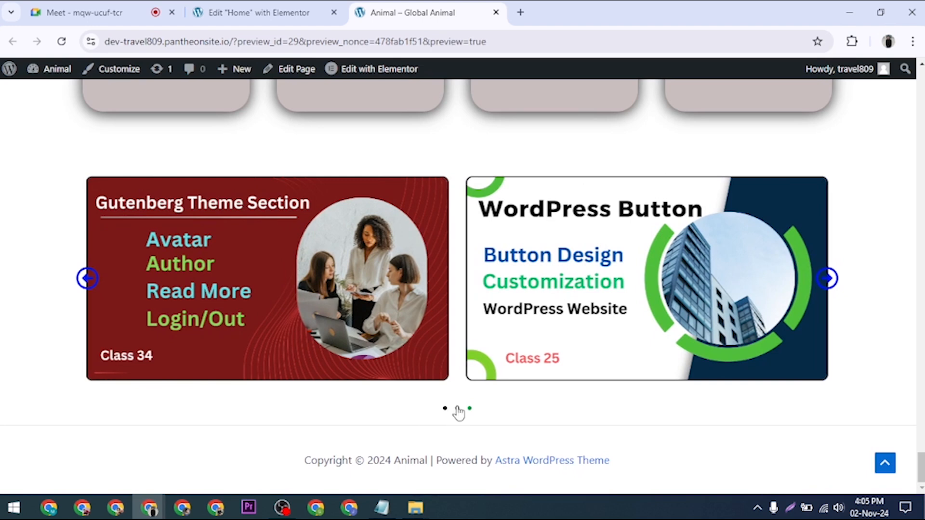
pyautogui.click(457, 409)
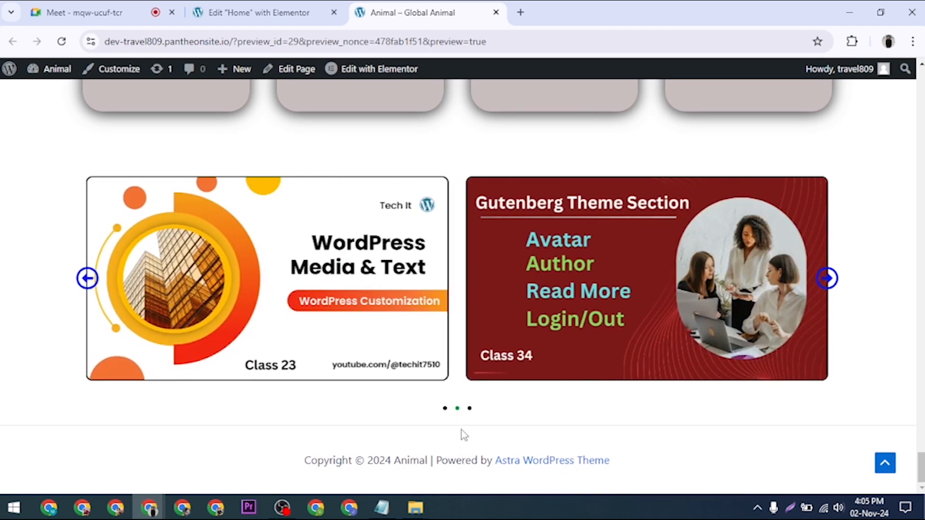
pyautogui.click(818, 287)
pyautogui.click(820, 286)
pyautogui.click(822, 285)
# Return to the Elementor editor and review the carousel's Navigation and Image style settings.
pyautogui.click(232, 12)
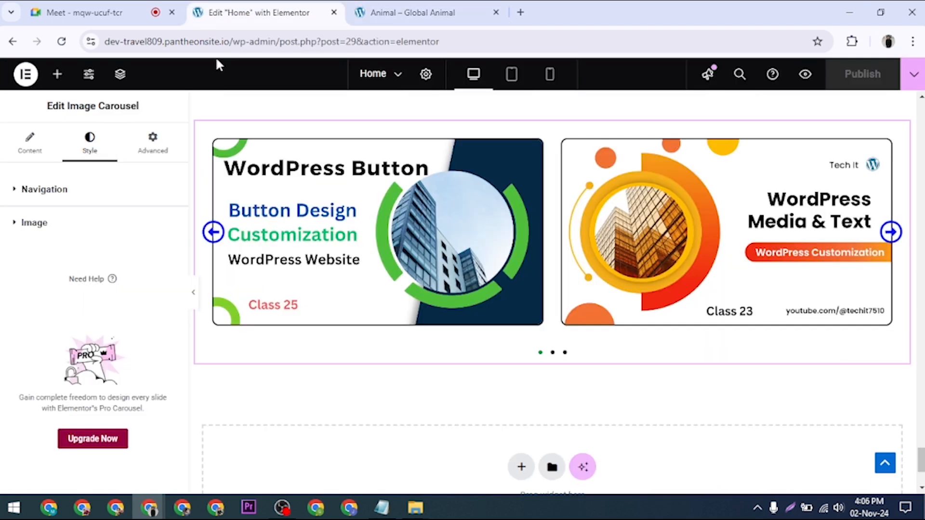
pyautogui.click(30, 145)
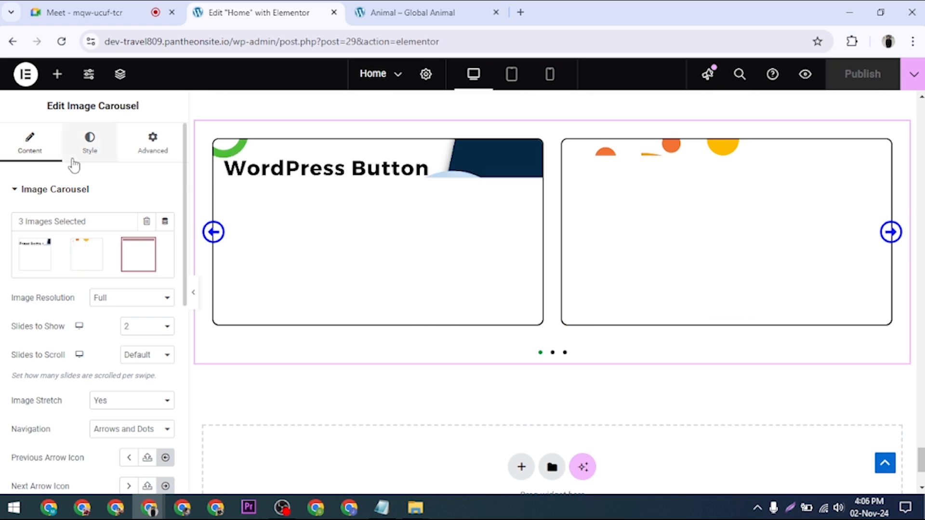
pyautogui.click(88, 147)
pyautogui.scroll(-5, 118, 421)
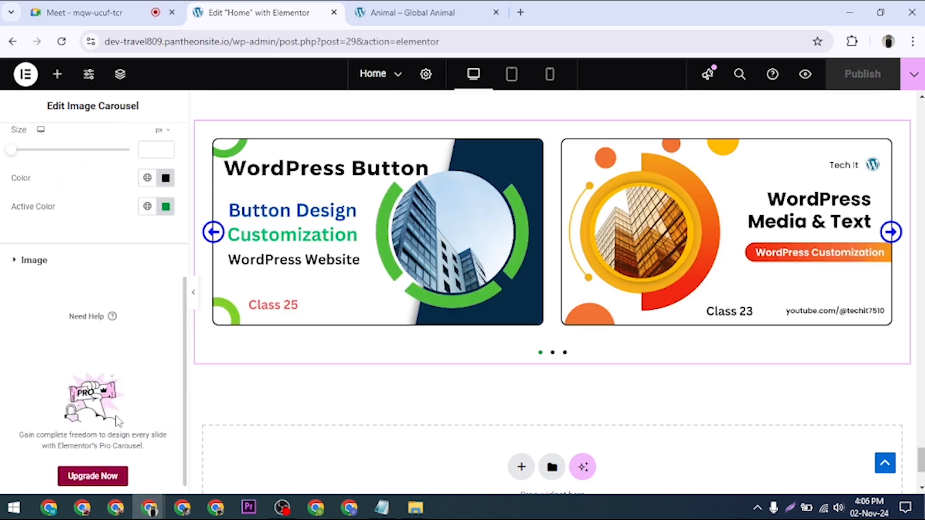
pyautogui.click(84, 252)
pyautogui.scroll(-4, 82, 308)
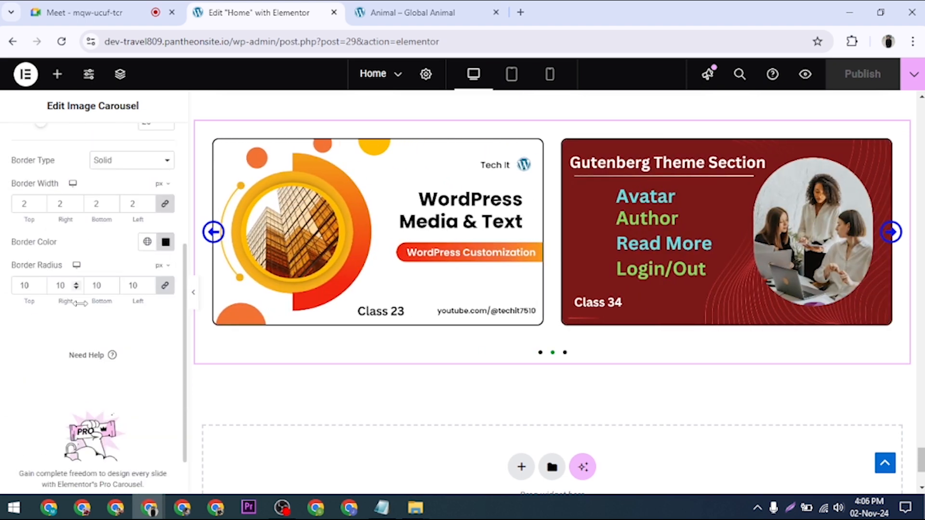
pyautogui.scroll(4, 86, 355)
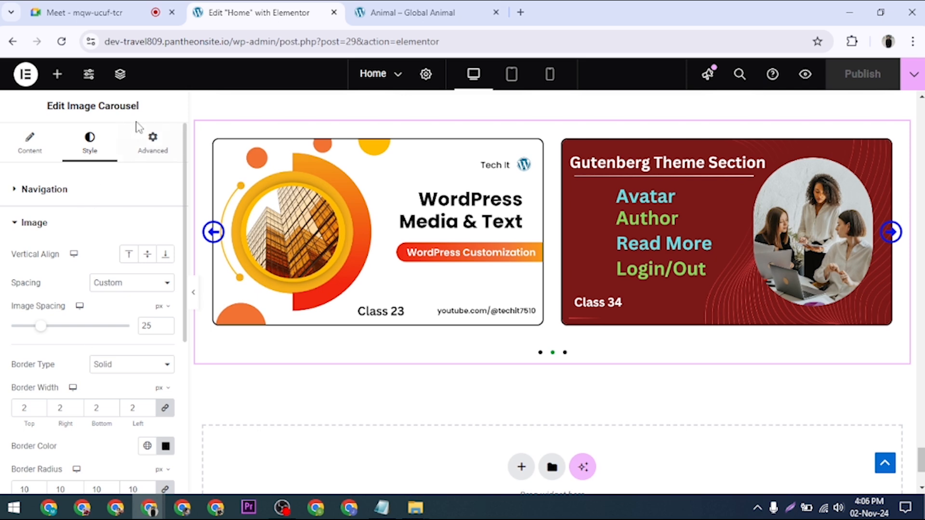
pyautogui.click(79, 192)
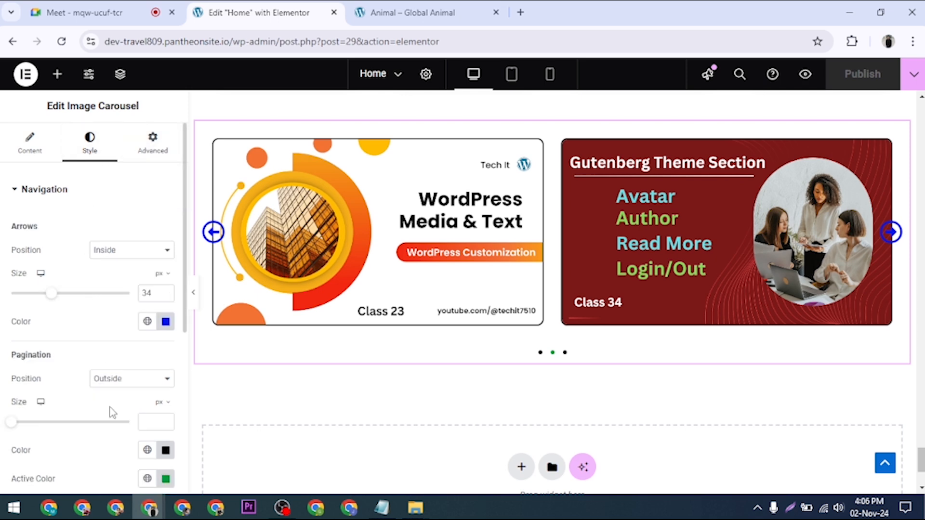
pyautogui.scroll(-3, 111, 413)
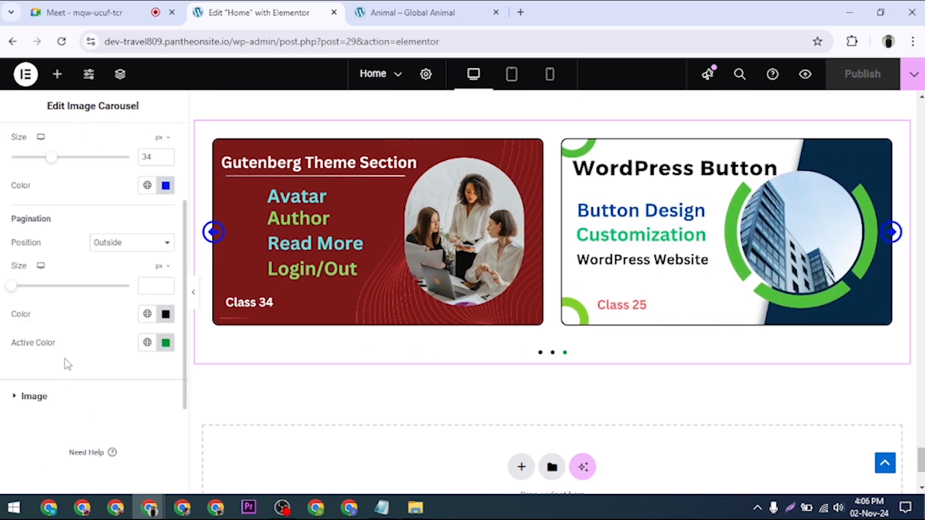
pyautogui.click(58, 396)
pyautogui.scroll(-4, 76, 356)
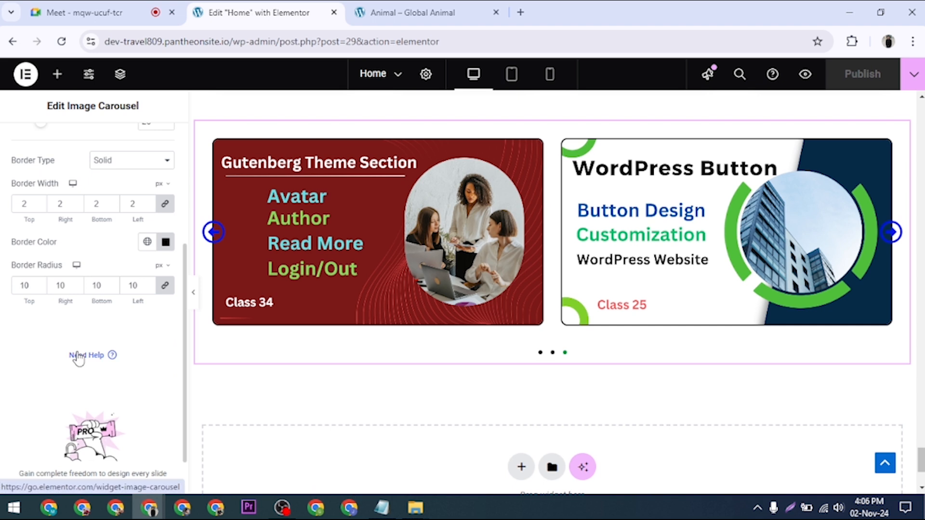
pyautogui.scroll(5, 75, 309)
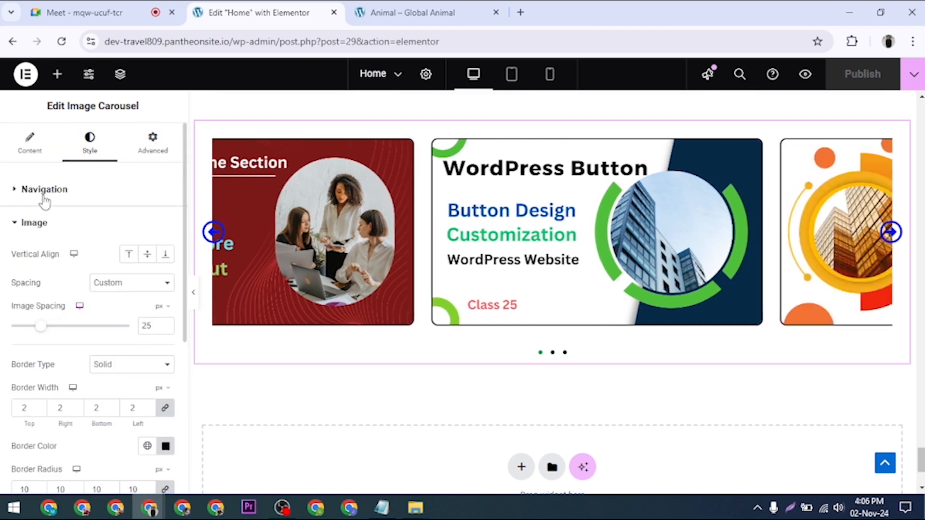
pyautogui.click(28, 192)
pyautogui.scroll(-1, 105, 317)
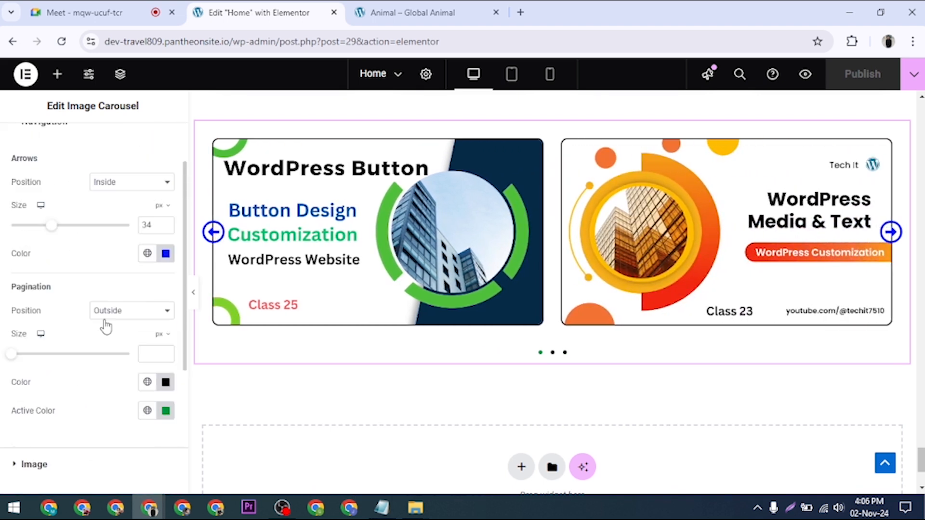
pyautogui.scroll(-1, 102, 311)
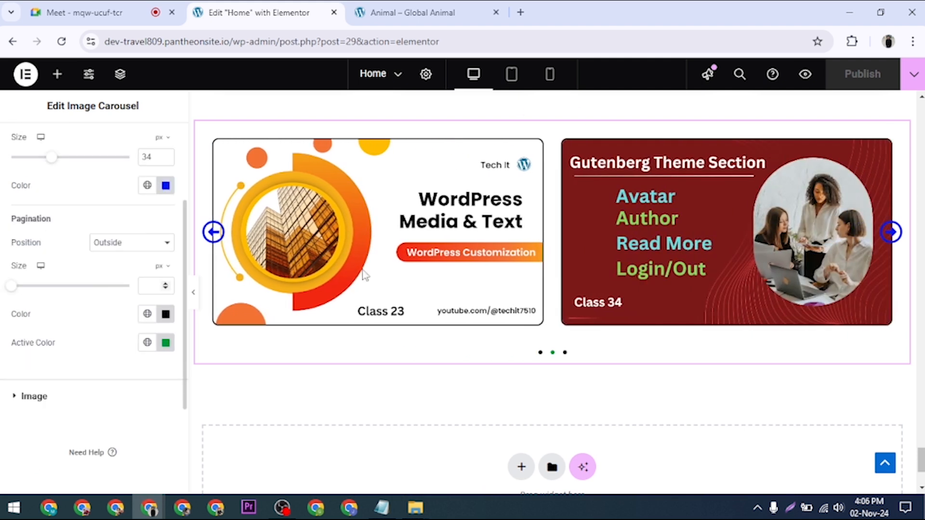
pyautogui.scroll(2, 60, 289)
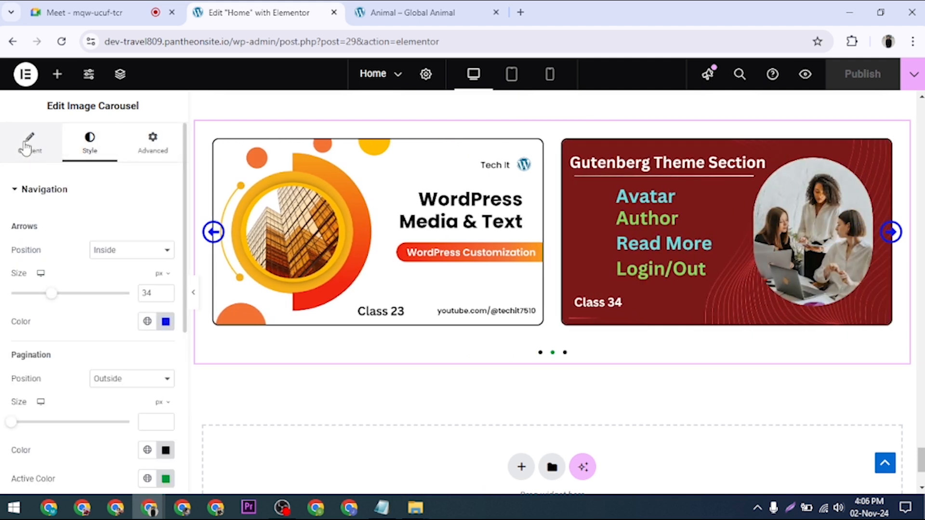
# Review the carousel's content settings and open its Additional Options.
pyautogui.click(29, 145)
pyautogui.scroll(-1, 144, 381)
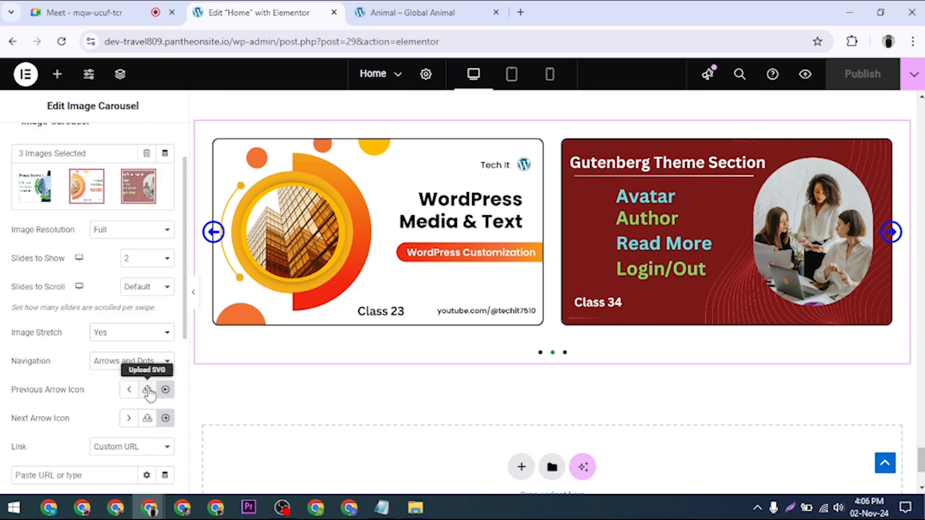
pyautogui.scroll(-1, 142, 415)
pyautogui.scroll(-2, 142, 421)
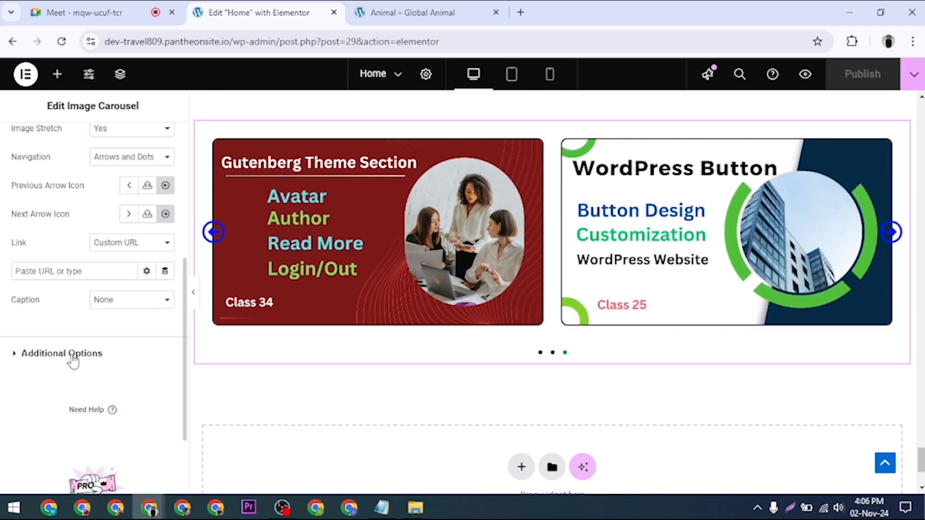
pyautogui.click(72, 356)
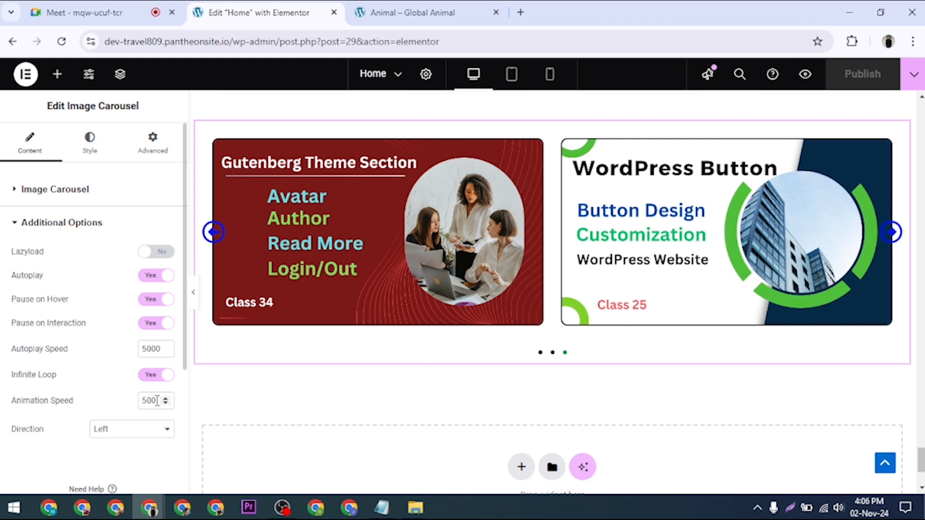
# Try animation speeds of 2000 and 200 for the carousel.
pyautogui.moveTo(156, 401); pyautogui.dragTo(137, 388)
pyautogui.write('2000')
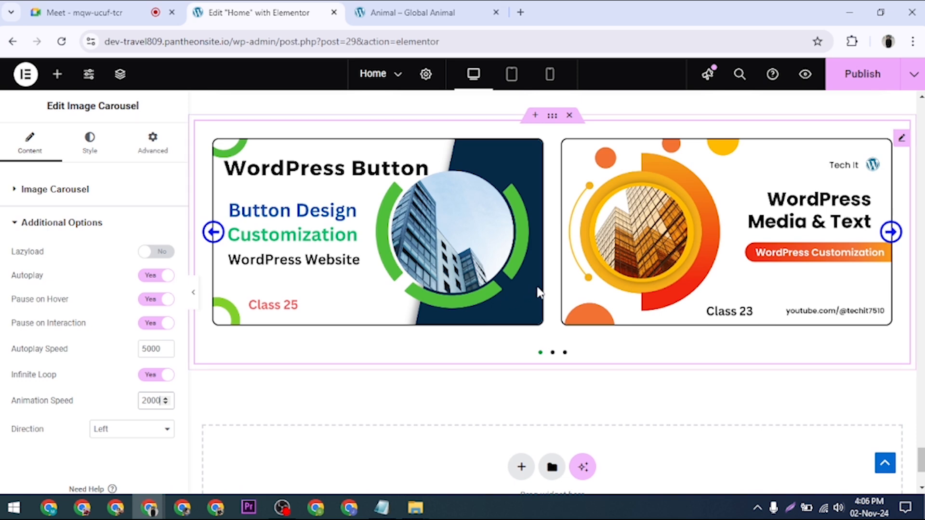
pyautogui.doubleClick(156, 399)
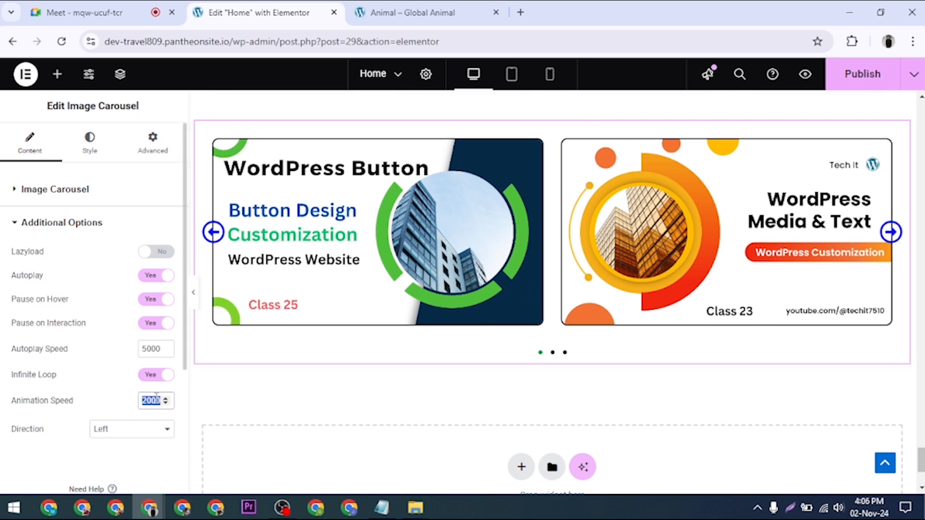
pyautogui.write('20')
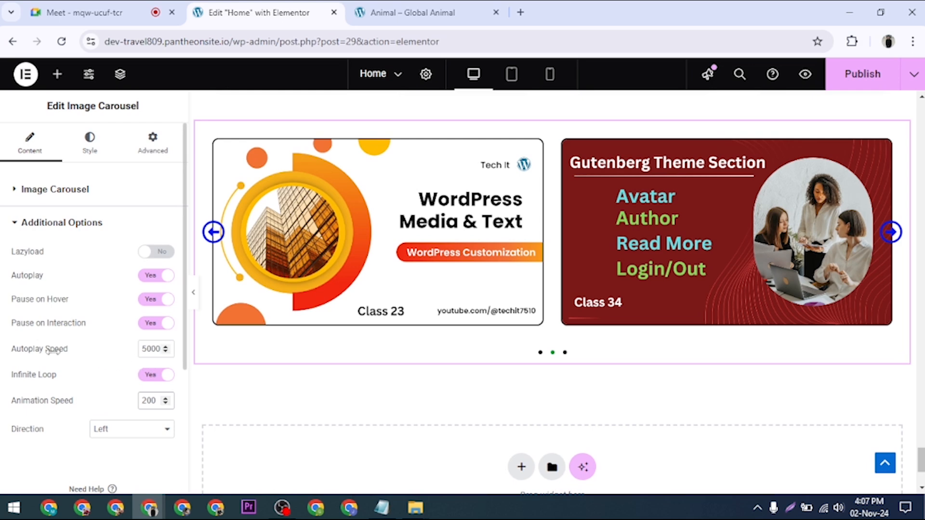
# Set the carousel's autoplay speed to 7000 and its animation speed to 500, and publish the page.
pyautogui.doubleClick(146, 349)
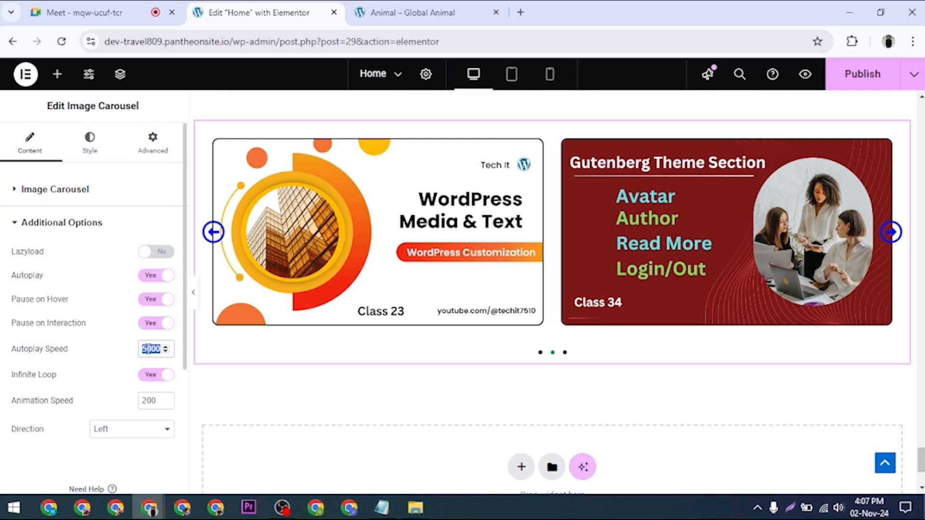
pyautogui.write('7000')
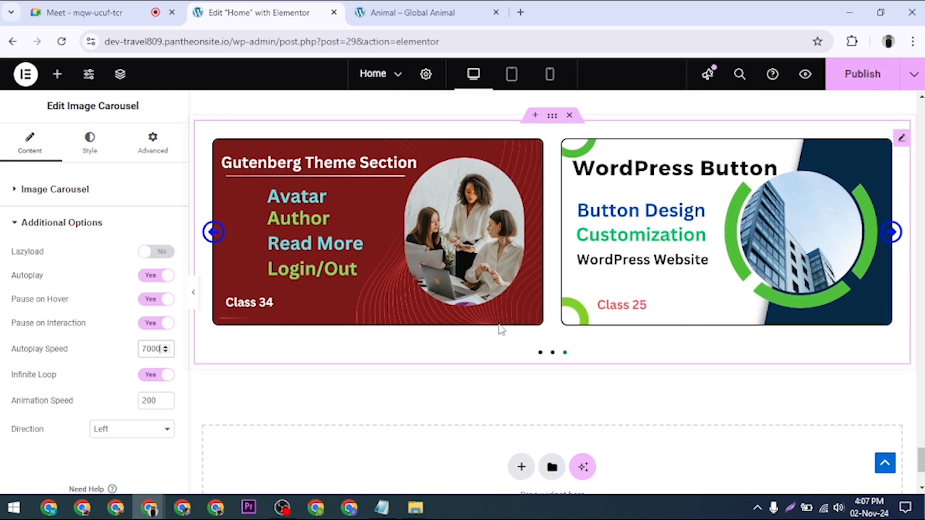
pyautogui.moveTo(152, 401); pyautogui.dragTo(138, 405)
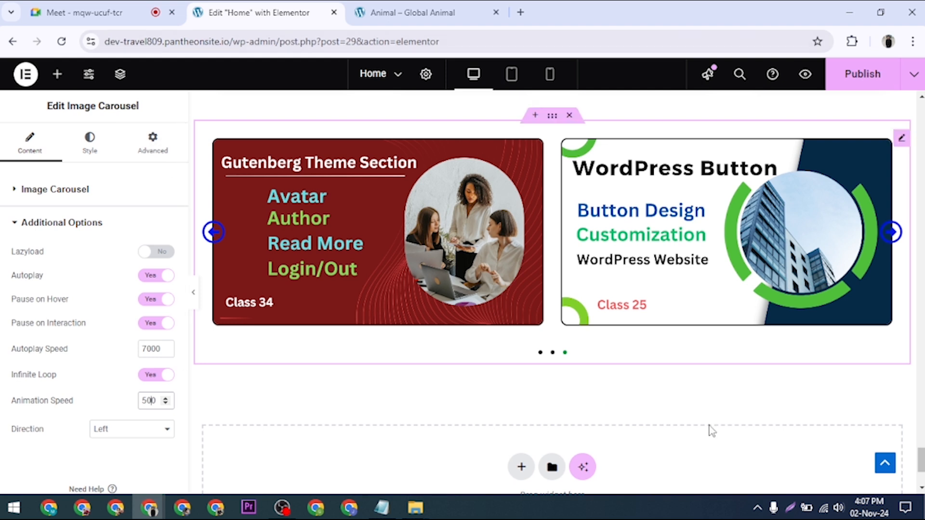
pyautogui.click(862, 80)
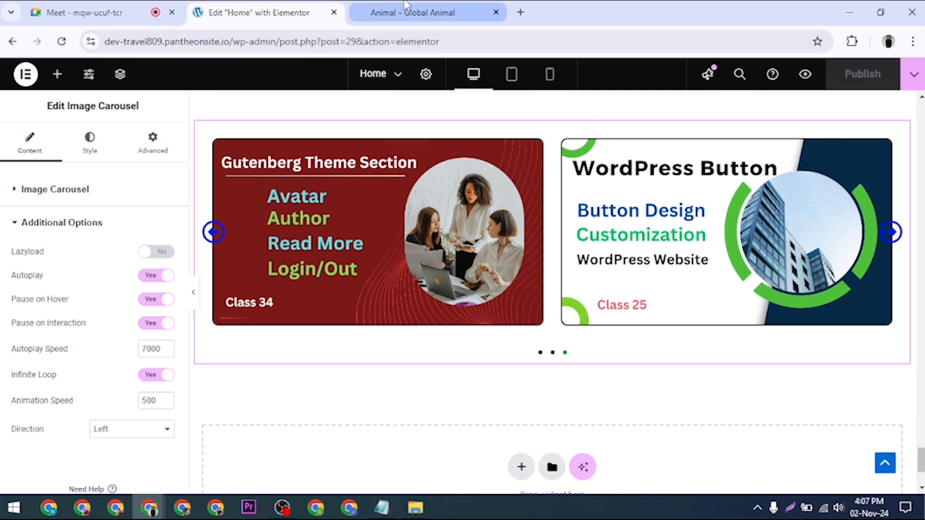